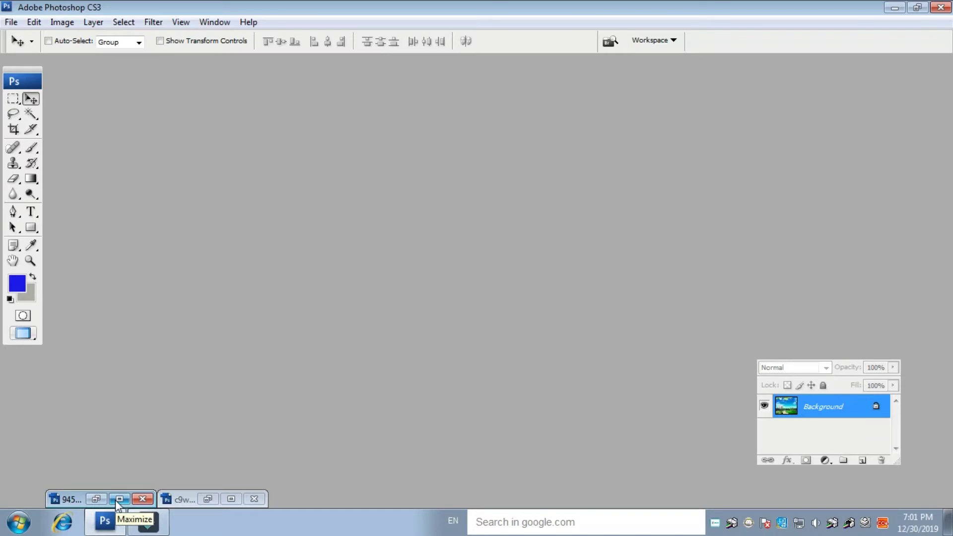
# View the park background image, minimize it, and maximize the window of the portrait photo with the woman in the hat
pyautogui.click(119, 499)
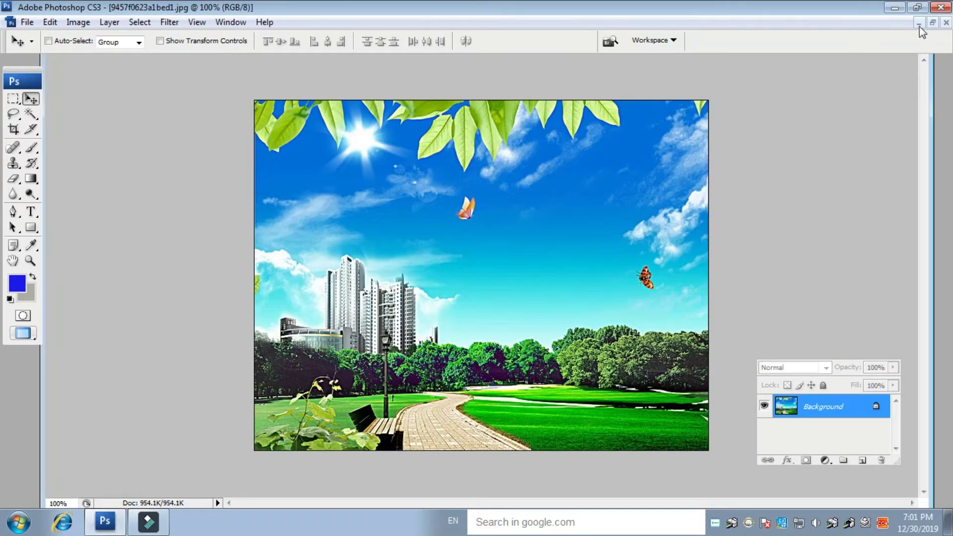
pyautogui.click(919, 23)
pyautogui.click(208, 499)
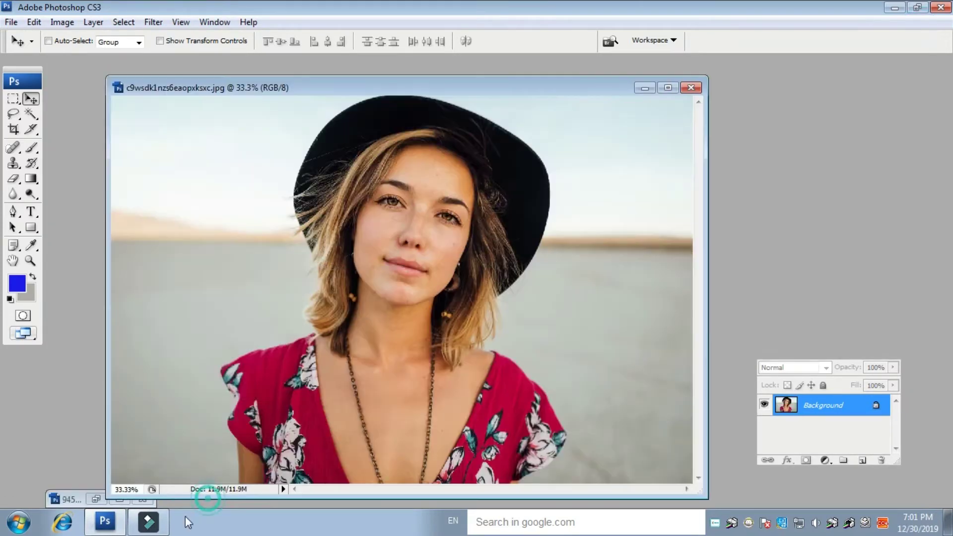
pyautogui.doubleClick(344, 91)
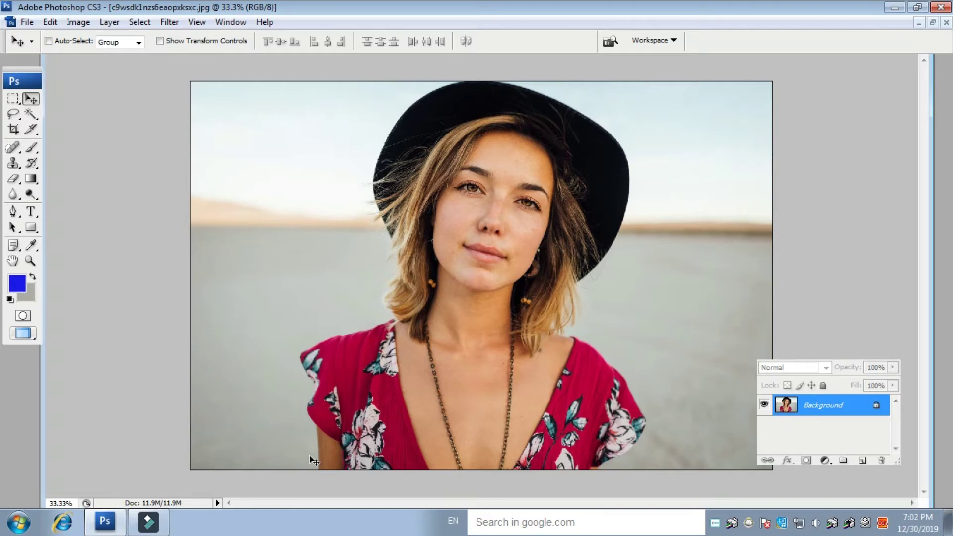
# Duplicate the portrait layer twice and place a new layer filled with the blue foreground color directly beneath the top copy
pyautogui.hotkey('ctrl', 'j')
pyautogui.hotkey('ctrl', 'j')
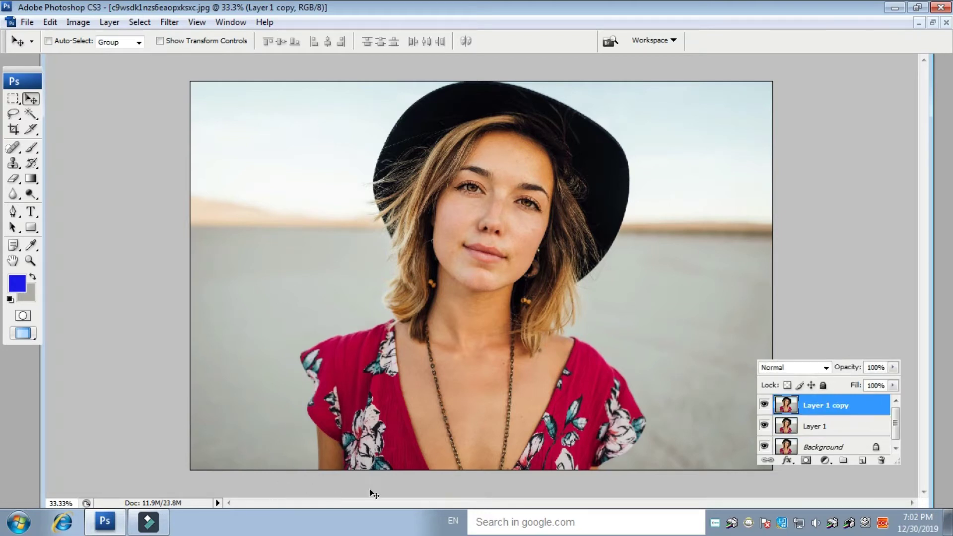
pyautogui.click(861, 461)
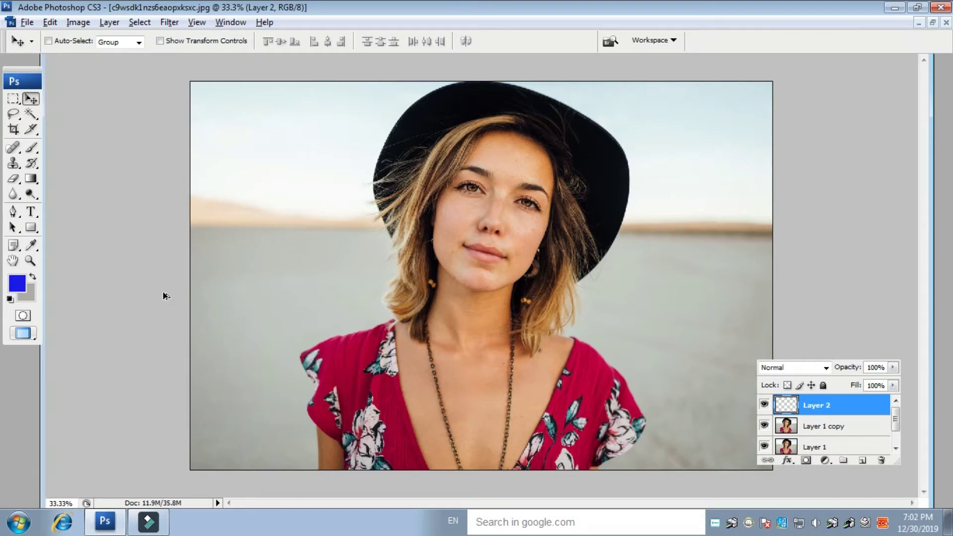
pyautogui.hotkey('alt', 'BackSpace')
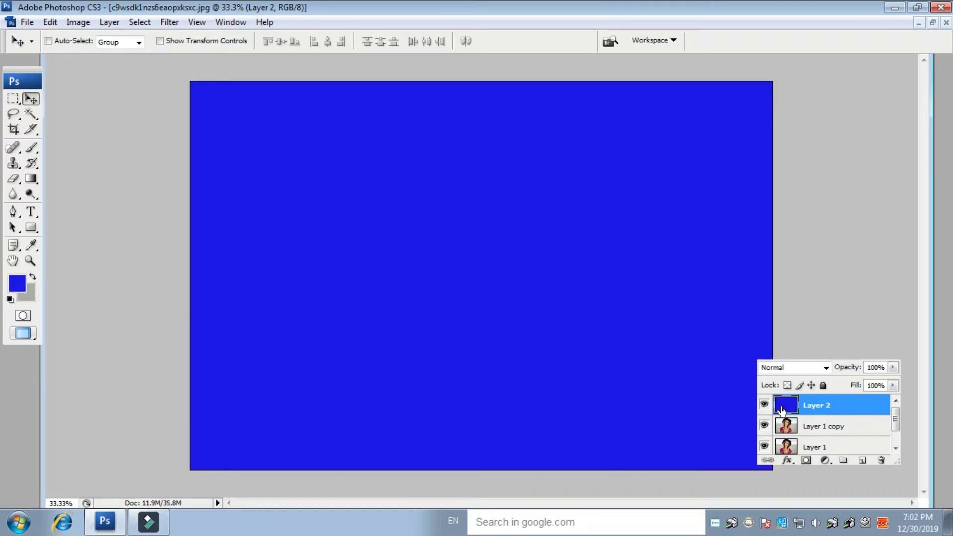
pyautogui.moveTo(818, 404); pyautogui.dragTo(817, 435)
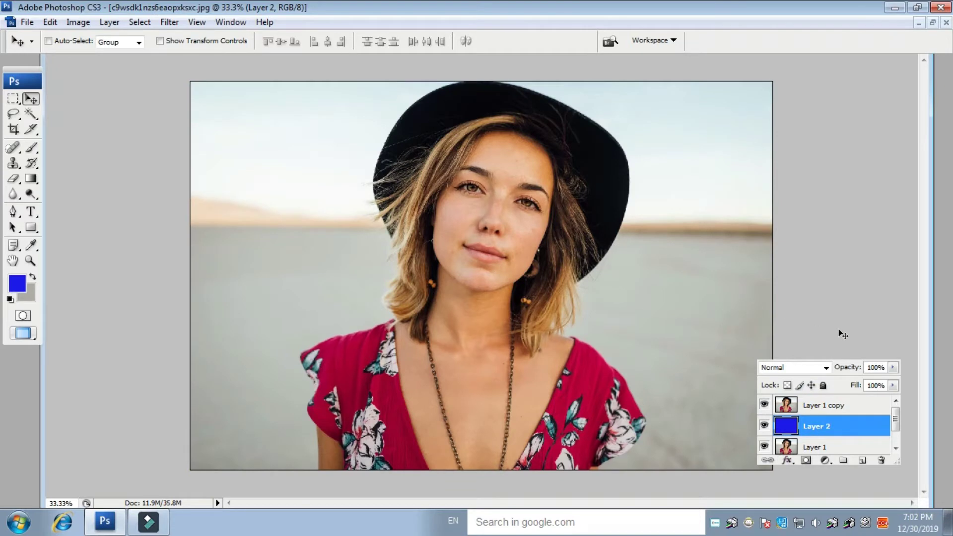
# Set up the Background Eraser with one-time sampling and a 90 px brush for work at 50% zoom
pyautogui.click(14, 180)
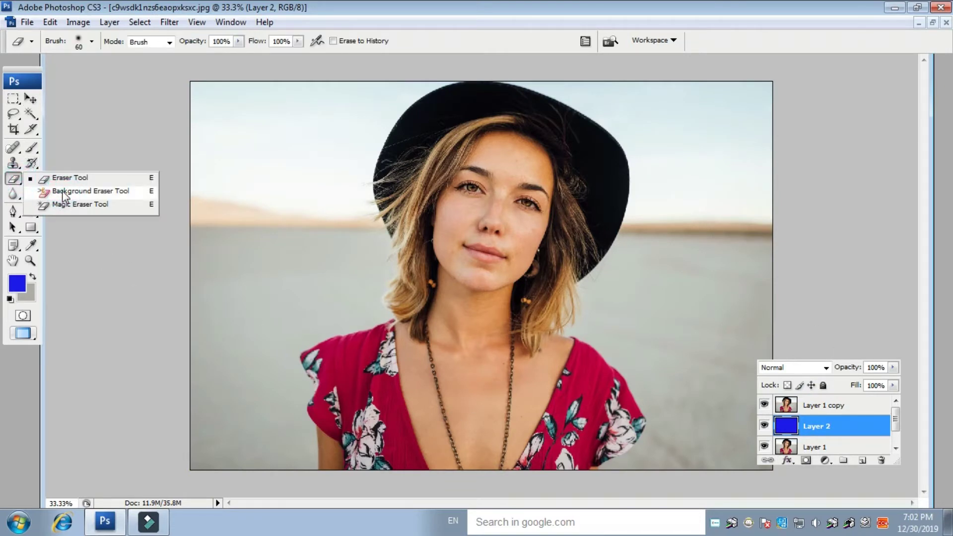
pyautogui.click(63, 193)
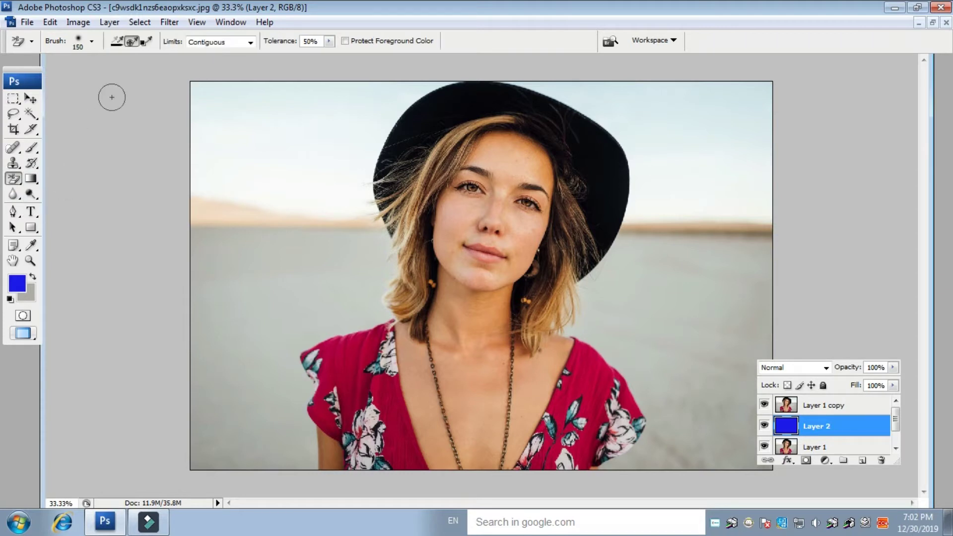
pyautogui.click(131, 42)
pyautogui.hotkey('ctrl', '+')
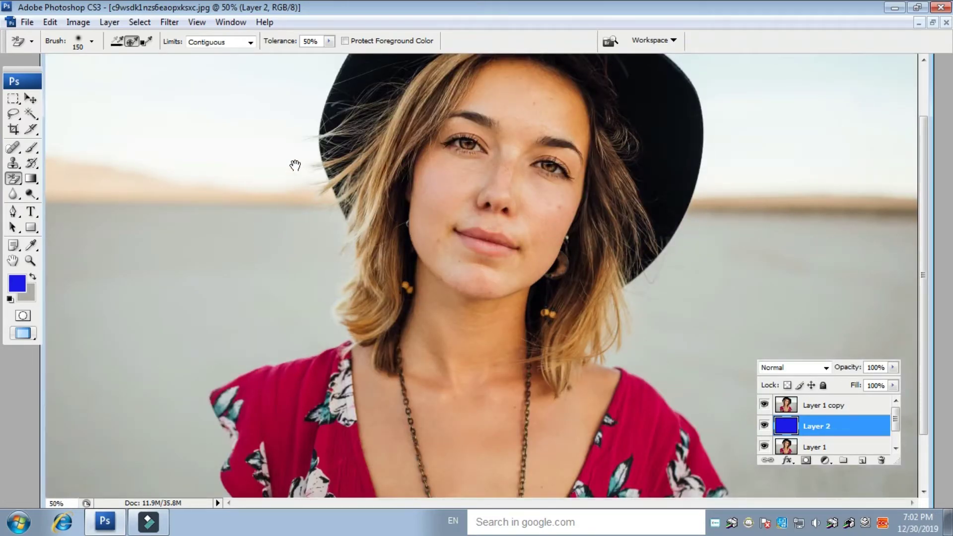
pyautogui.scroll(3, 298, 171)
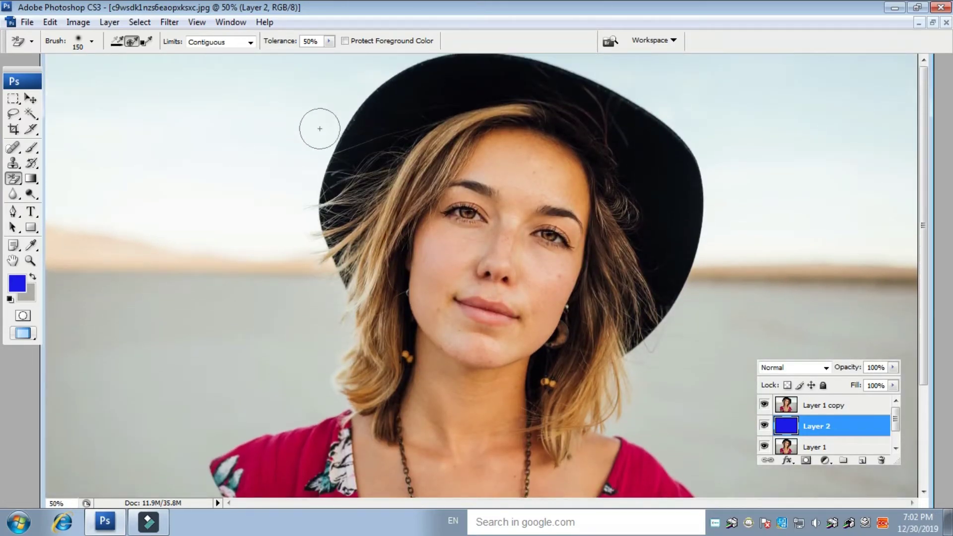
pyautogui.press('[')
pyautogui.press('[')
pyautogui.press('[')
pyautogui.click(305, 111)
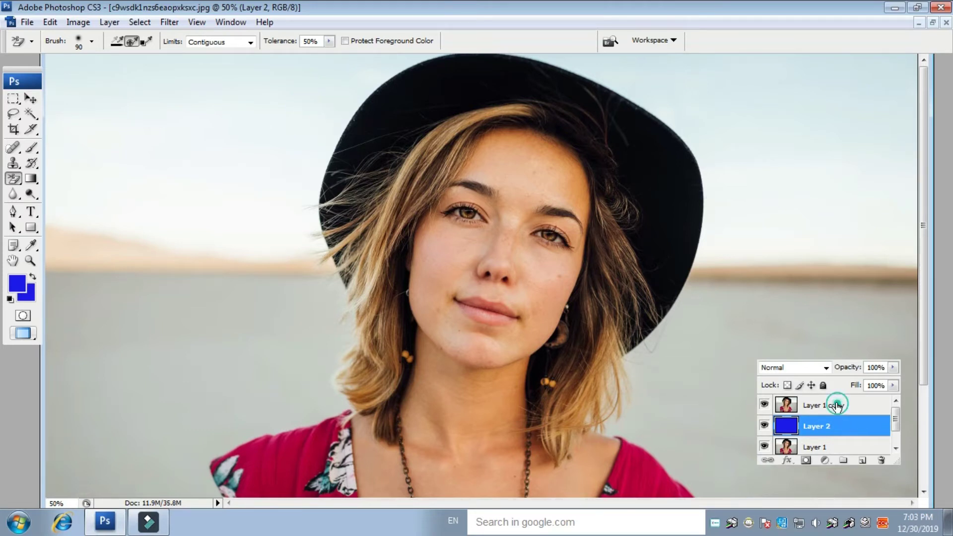
# On Layer 1 copy, erase the background along the top and left side of the hat with the Background Eraser
pyautogui.click(839, 408)
pyautogui.moveTo(298, 119)
pyautogui.mouseDown()
pyautogui.moveTo(331, 114)
pyautogui.moveTo(388, 66)
pyautogui.mouseUp()
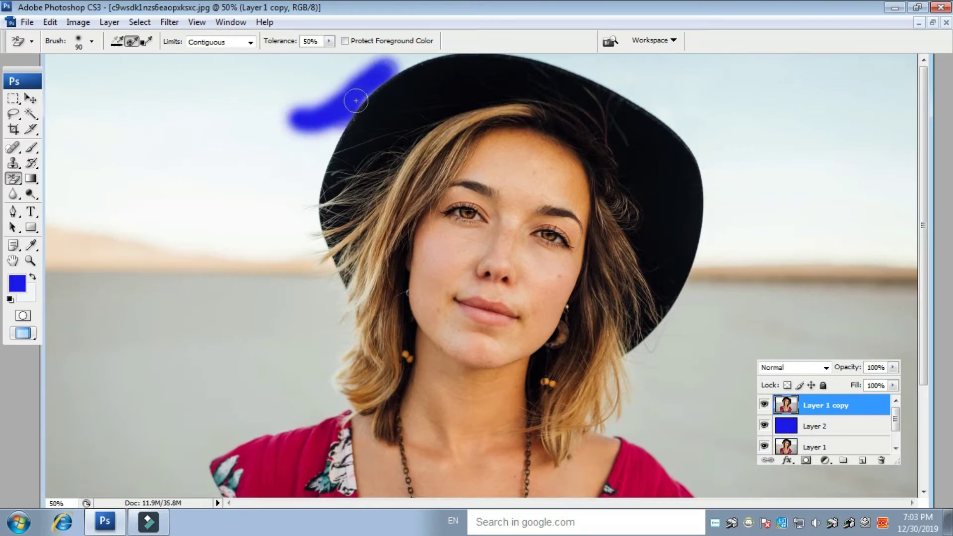
pyautogui.moveTo(380, 75); pyautogui.dragTo(427, 58)
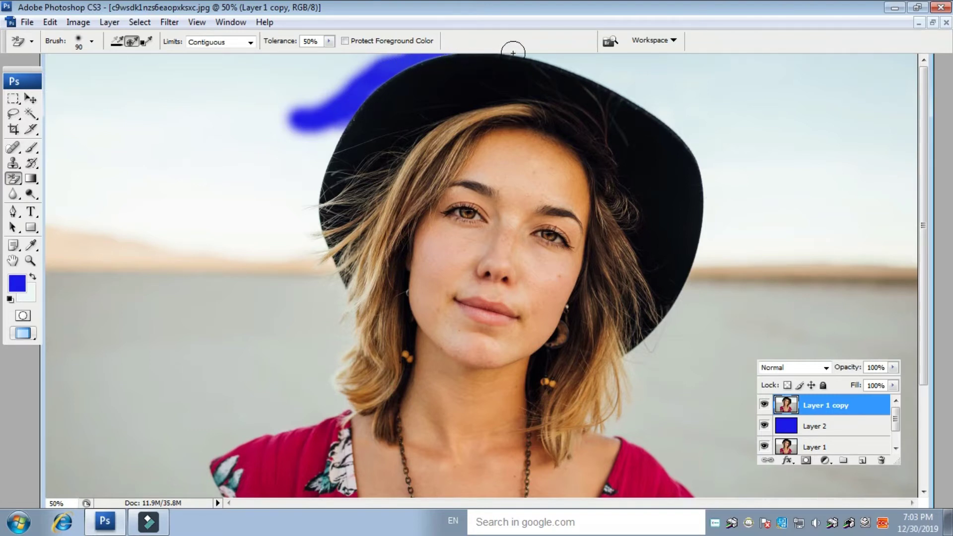
pyautogui.moveTo(520, 58)
pyautogui.mouseDown()
pyautogui.moveTo(628, 81)
pyautogui.moveTo(635, 91)
pyautogui.moveTo(607, 83)
pyautogui.moveTo(686, 132)
pyautogui.mouseUp()
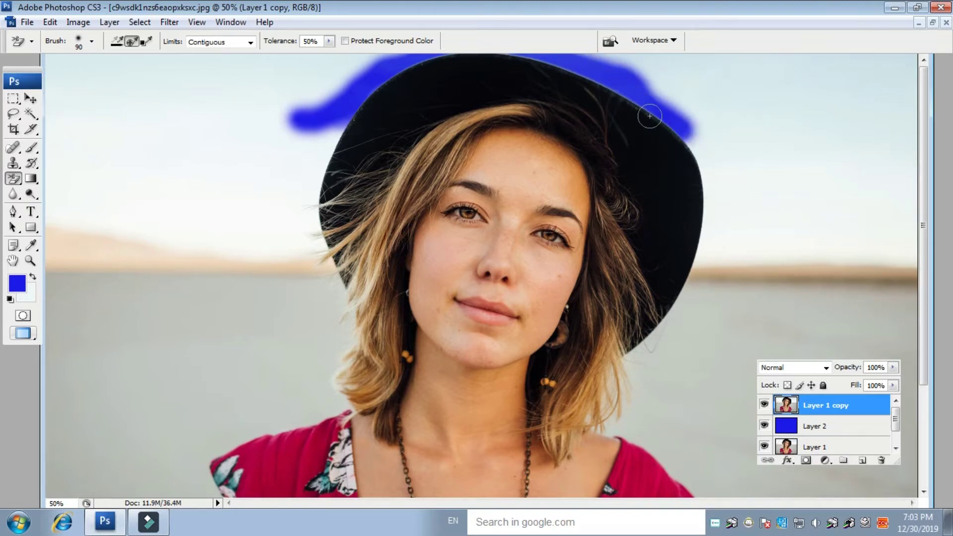
pyautogui.moveTo(272, 184)
pyautogui.mouseDown()
pyautogui.moveTo(311, 171)
pyautogui.moveTo(341, 122)
pyautogui.moveTo(312, 180)
pyautogui.moveTo(320, 257)
pyautogui.moveTo(297, 194)
pyautogui.moveTo(312, 254)
pyautogui.mouseUp()
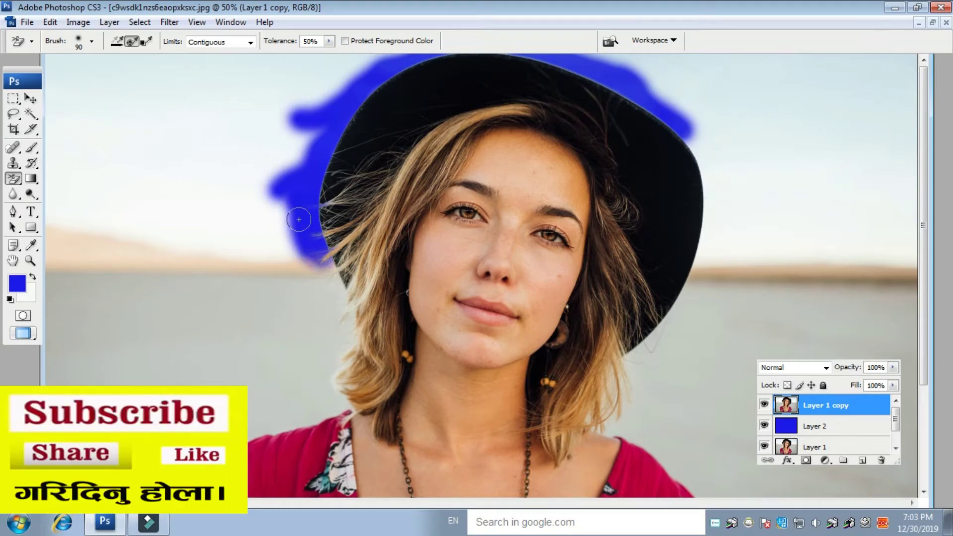
# Erase the background along the right side of the hat, the hair and the right shoulder down to the sleeve
pyautogui.moveTo(751, 164)
pyautogui.mouseDown()
pyautogui.moveTo(690, 135)
pyautogui.moveTo(706, 182)
pyautogui.moveTo(696, 256)
pyautogui.moveTo(710, 198)
pyautogui.moveTo(689, 292)
pyautogui.moveTo(700, 273)
pyautogui.moveTo(630, 370)
pyautogui.moveTo(609, 372)
pyautogui.moveTo(624, 399)
pyautogui.moveTo(588, 420)
pyautogui.moveTo(601, 430)
pyautogui.moveTo(625, 418)
pyautogui.moveTo(620, 388)
pyautogui.mouseUp()
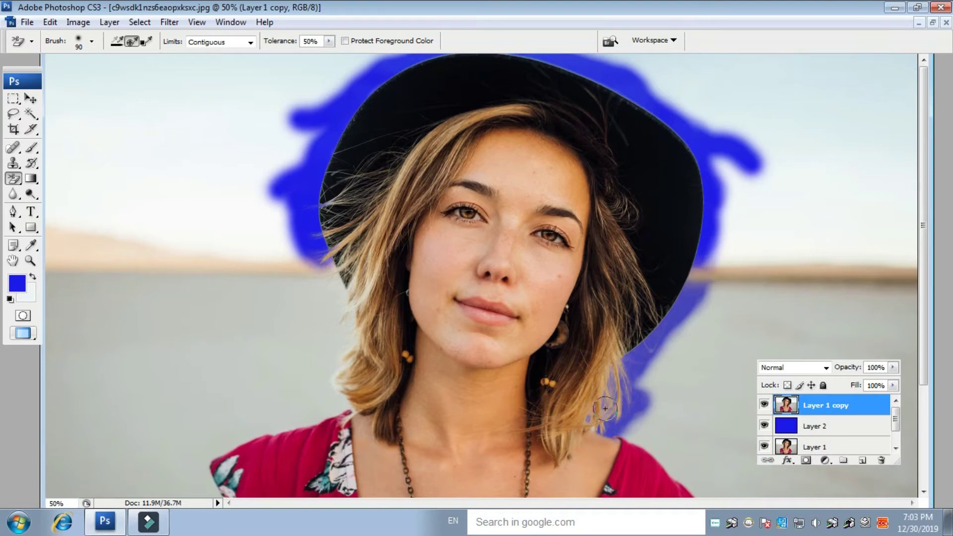
pyautogui.moveTo(700, 355)
pyautogui.mouseDown()
pyautogui.moveTo(626, 389)
pyautogui.moveTo(616, 383)
pyautogui.moveTo(613, 397)
pyautogui.moveTo(640, 355)
pyautogui.moveTo(612, 378)
pyautogui.moveTo(592, 426)
pyautogui.moveTo(635, 402)
pyautogui.moveTo(650, 346)
pyautogui.moveTo(692, 304)
pyautogui.moveTo(721, 385)
pyautogui.mouseUp()
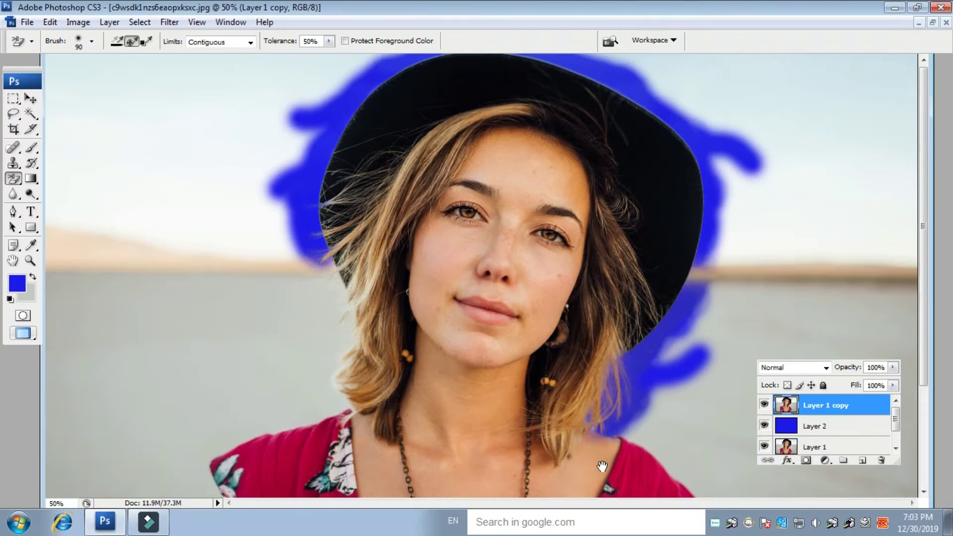
pyautogui.moveTo(604, 467); pyautogui.dragTo(568, 278)
pyautogui.moveTo(634, 303)
pyautogui.mouseDown()
pyautogui.moveTo(679, 284)
pyautogui.moveTo(628, 291)
pyautogui.moveTo(697, 359)
pyautogui.moveTo(676, 334)
pyautogui.moveTo(730, 420)
pyautogui.moveTo(712, 491)
pyautogui.moveTo(683, 492)
pyautogui.moveTo(697, 479)
pyautogui.moveTo(664, 495)
pyautogui.moveTo(705, 488)
pyautogui.moveTo(710, 478)
pyautogui.moveTo(693, 486)
pyautogui.moveTo(722, 465)
pyautogui.moveTo(738, 430)
pyautogui.moveTo(719, 495)
pyautogui.moveTo(739, 464)
pyautogui.mouseUp()
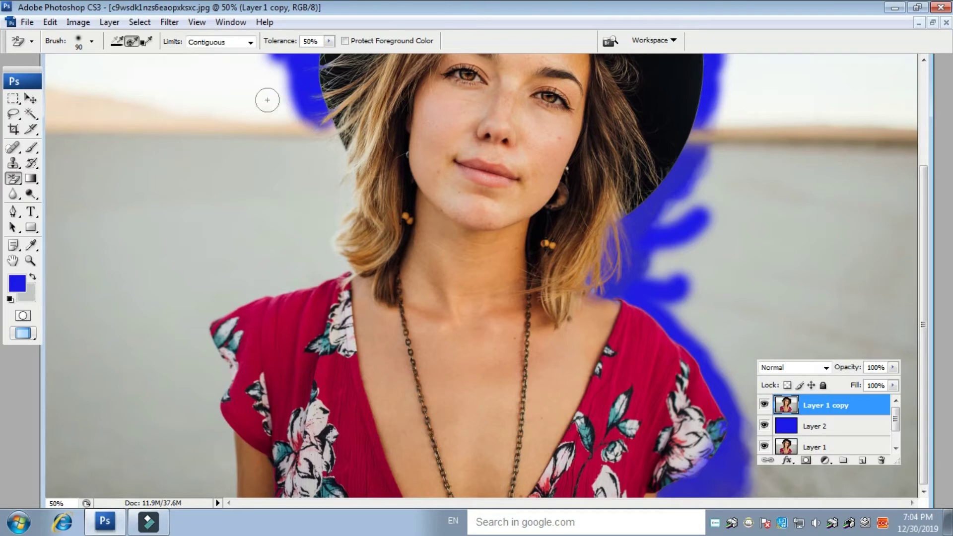
# Erase the background along the hair, shoulder and sleeve on the left side of the portrait
pyautogui.moveTo(259, 175)
pyautogui.mouseDown()
pyautogui.moveTo(322, 150)
pyautogui.moveTo(326, 128)
pyautogui.moveTo(350, 199)
pyautogui.moveTo(320, 239)
pyautogui.moveTo(327, 251)
pyautogui.moveTo(345, 247)
pyautogui.moveTo(342, 270)
pyautogui.moveTo(247, 296)
pyautogui.moveTo(309, 283)
pyautogui.moveTo(240, 285)
pyautogui.moveTo(228, 257)
pyautogui.mouseUp()
pyautogui.moveTo(175, 325)
pyautogui.mouseDown()
pyautogui.moveTo(222, 301)
pyautogui.moveTo(205, 332)
pyautogui.moveTo(226, 379)
pyautogui.moveTo(218, 402)
pyautogui.moveTo(202, 404)
pyautogui.moveTo(207, 398)
pyautogui.moveTo(223, 432)
pyautogui.moveTo(179, 362)
pyautogui.moveTo(139, 333)
pyautogui.mouseUp()
pyautogui.moveTo(177, 306)
pyautogui.mouseDown()
pyautogui.moveTo(197, 372)
pyautogui.moveTo(195, 338)
pyautogui.moveTo(142, 428)
pyautogui.moveTo(196, 389)
pyautogui.moveTo(195, 350)
pyautogui.moveTo(206, 377)
pyautogui.moveTo(192, 340)
pyautogui.moveTo(203, 382)
pyautogui.moveTo(191, 360)
pyautogui.mouseUp()
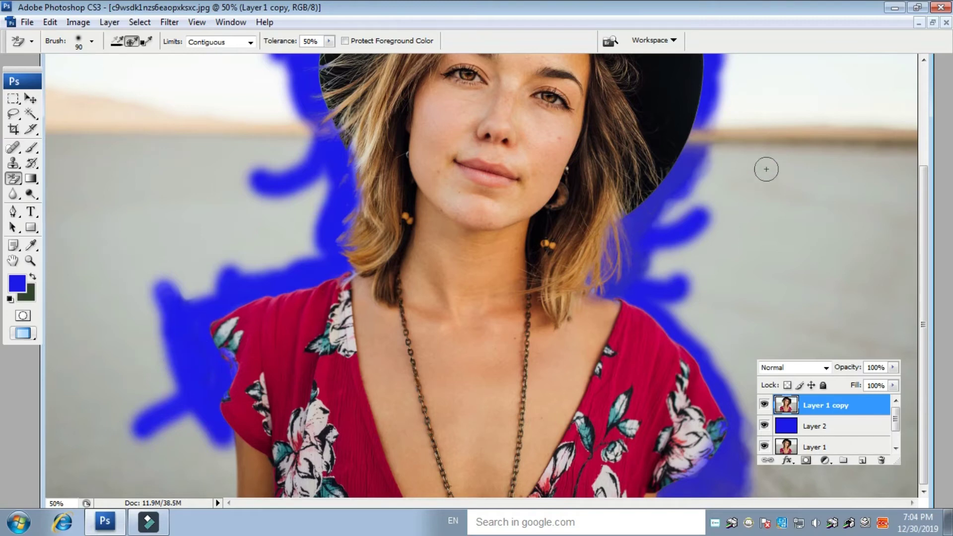
# Select the remaining sky, horizon and ground around the woman with the Magic Wand, delete them and clear the selection
pyautogui.hotkey('ctrl', '-')
pyautogui.hotkey('ctrl', '-')
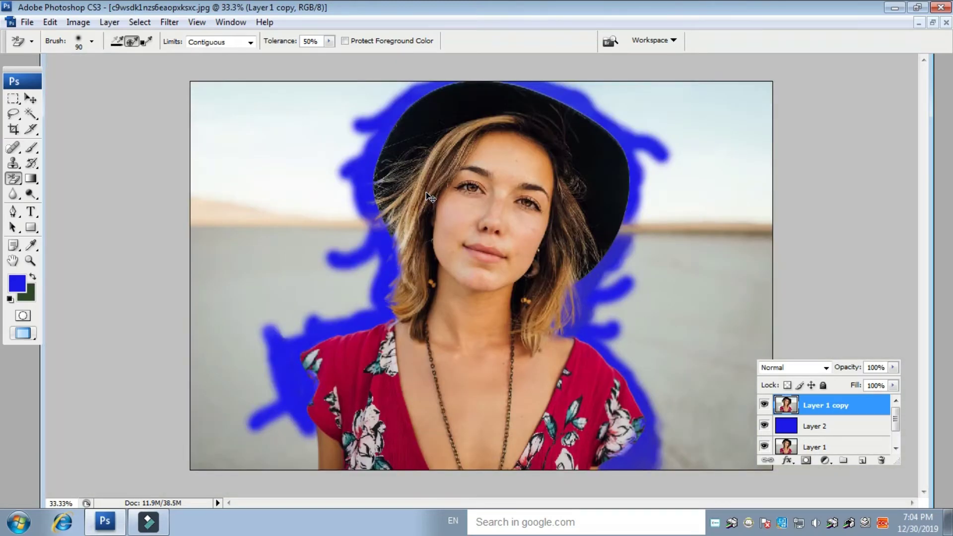
pyautogui.rightClick(14, 179)
pyautogui.click(67, 178)
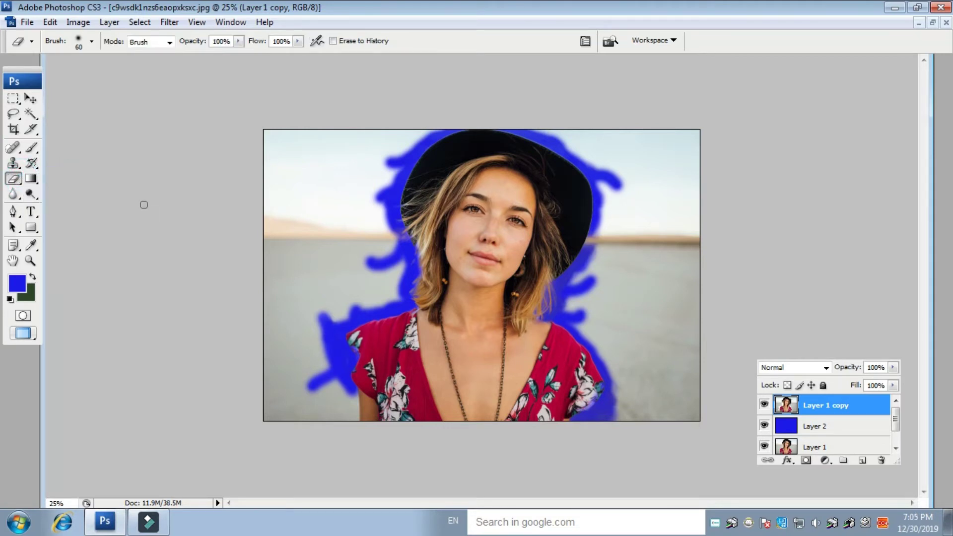
pyautogui.click(30, 114)
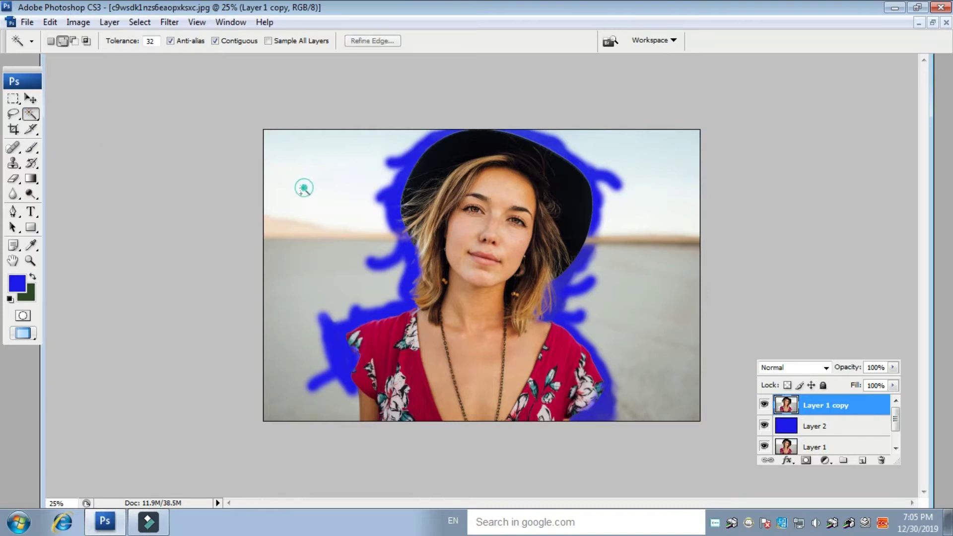
pyautogui.click(306, 189)
pyautogui.click(277, 307)
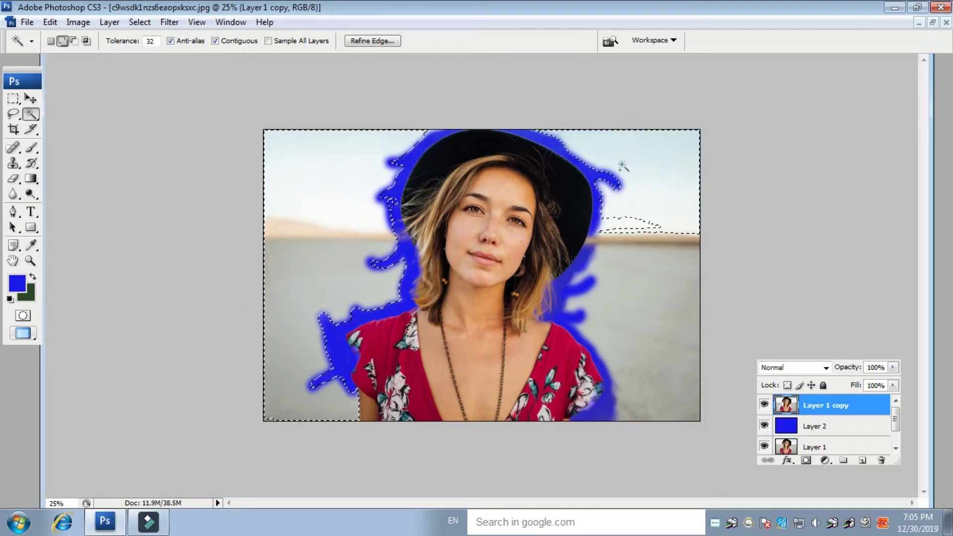
pyautogui.click(601, 240)
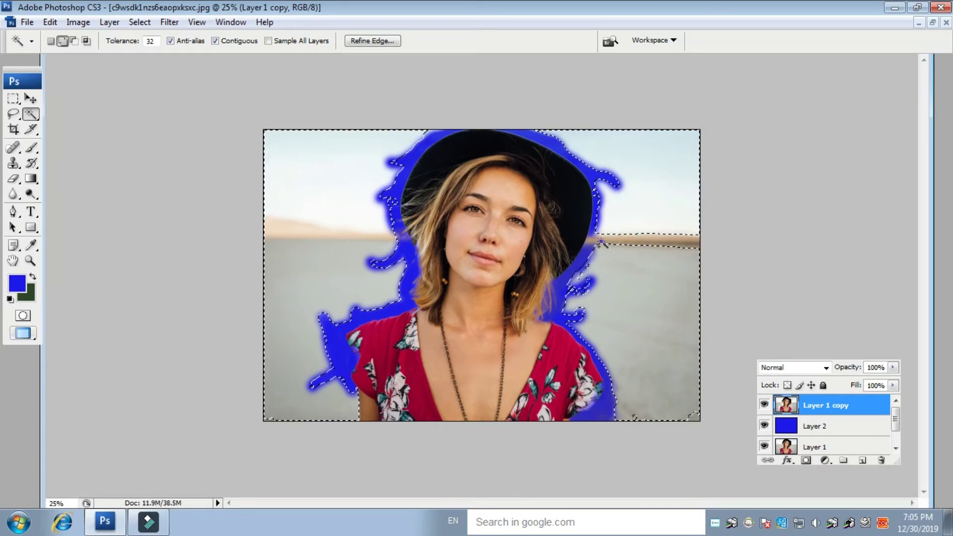
pyautogui.click(690, 243)
pyautogui.click(650, 231)
pyautogui.click(640, 241)
pyautogui.click(632, 392)
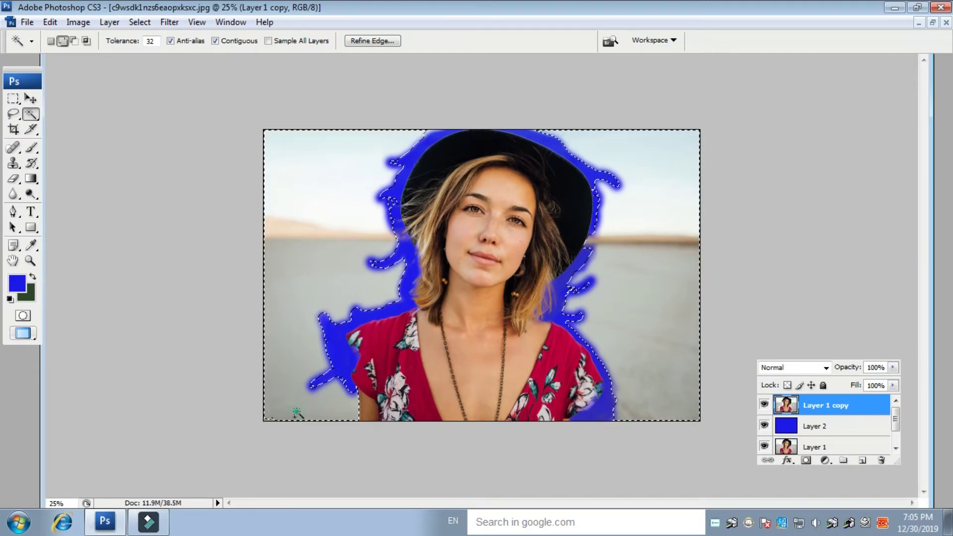
pyautogui.click(267, 342)
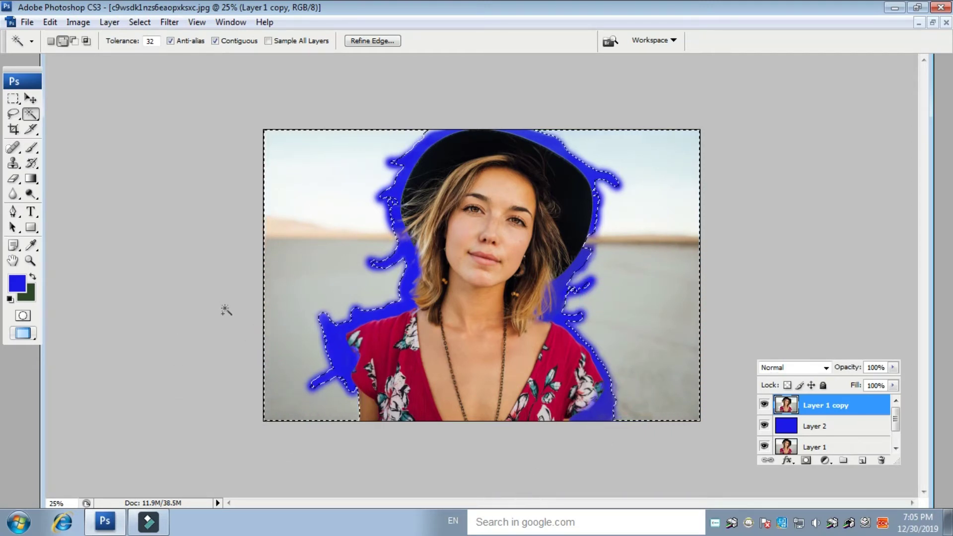
pyautogui.press('Delete')
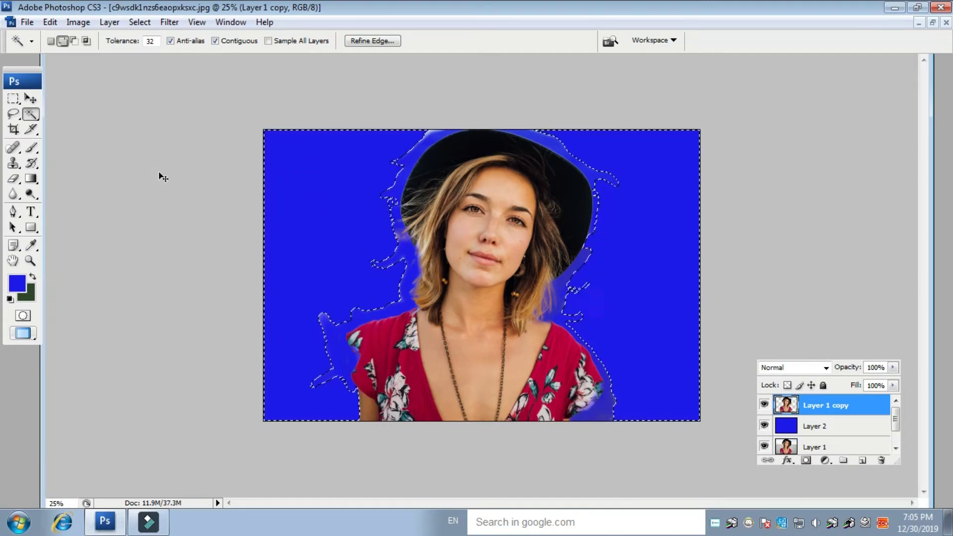
pyautogui.hotkey('ctrl', 'd')
# Erase the leftover background traces beside the left hair and shoulder with the normal Eraser at brush size 60
pyautogui.hotkey('ctrl', '+')
pyautogui.hotkey('ctrl', '+')
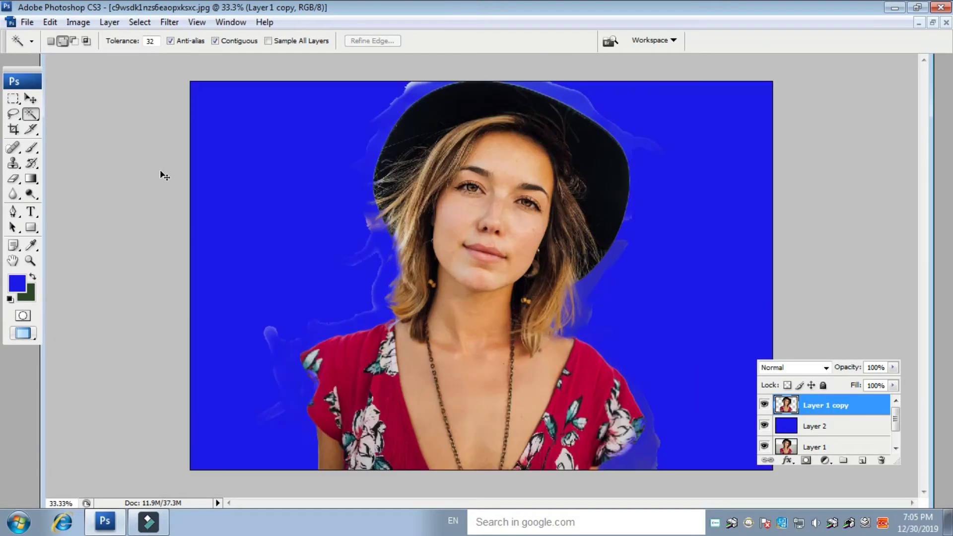
pyautogui.rightClick(17, 181)
pyautogui.click(60, 175)
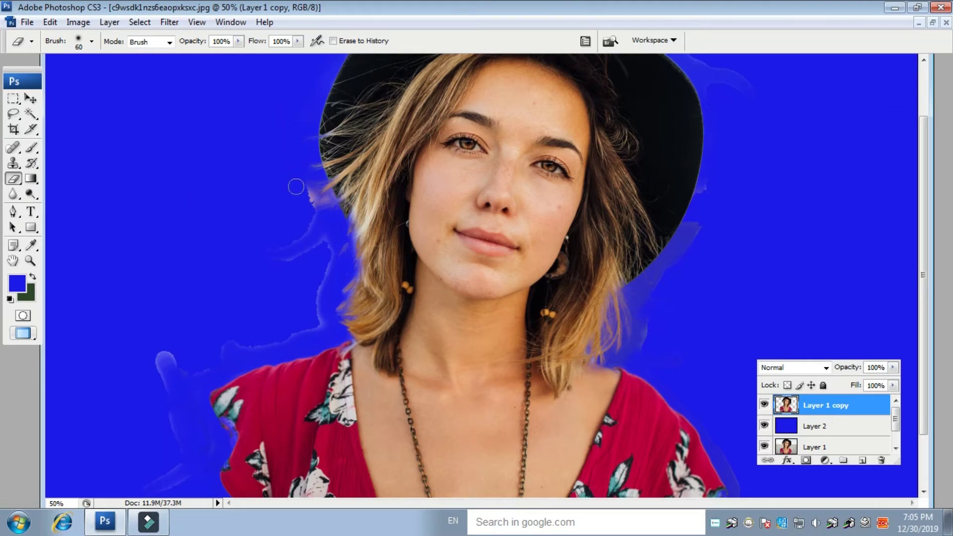
pyautogui.moveTo(316, 209)
pyautogui.mouseDown()
pyautogui.moveTo(301, 250)
pyautogui.moveTo(266, 274)
pyautogui.moveTo(341, 241)
pyautogui.moveTo(317, 329)
pyautogui.moveTo(242, 349)
pyautogui.moveTo(274, 330)
pyautogui.moveTo(210, 352)
pyautogui.moveTo(172, 408)
pyautogui.moveTo(162, 345)
pyautogui.moveTo(157, 387)
pyautogui.moveTo(174, 340)
pyautogui.moveTo(174, 428)
pyautogui.mouseUp()
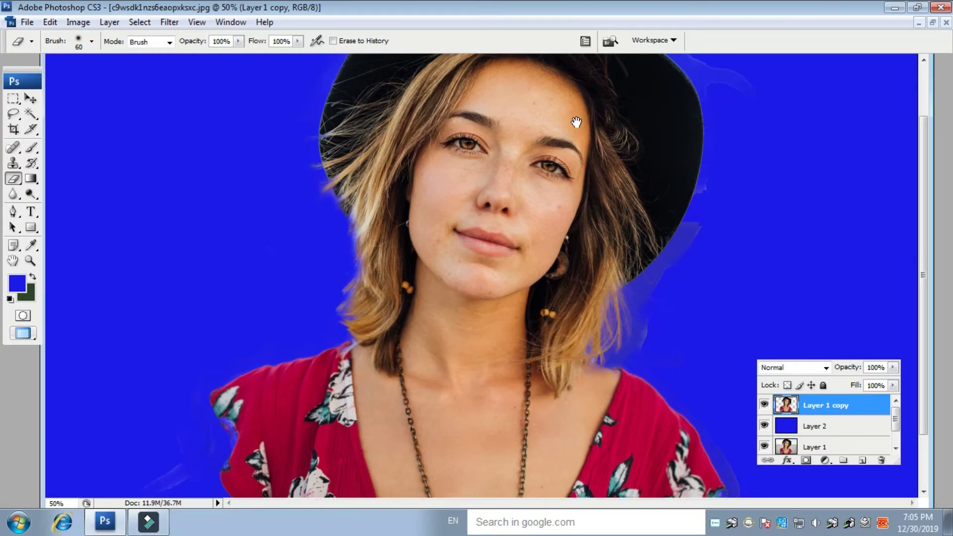
# Erase the leftover background traces around the hat brim and beside the hair on the right side of the portrait
pyautogui.moveTo(566, 102)
pyautogui.mouseDown()
pyautogui.moveTo(568, 91)
pyautogui.moveTo(553, 187)
pyautogui.mouseUp()
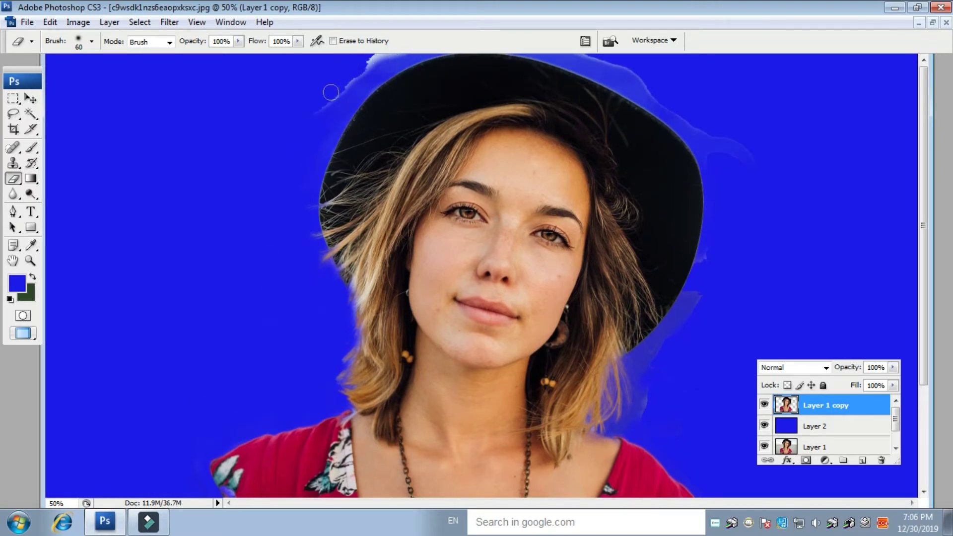
pyautogui.moveTo(309, 117)
pyautogui.mouseDown()
pyautogui.moveTo(370, 67)
pyautogui.moveTo(402, 58)
pyautogui.mouseUp()
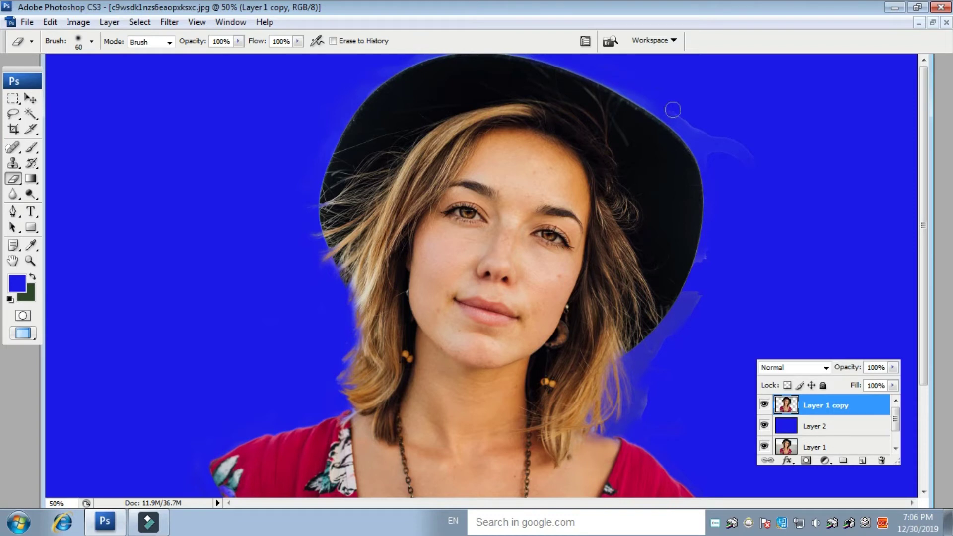
pyautogui.moveTo(681, 116)
pyautogui.mouseDown()
pyautogui.moveTo(736, 133)
pyautogui.moveTo(688, 128)
pyautogui.moveTo(732, 154)
pyautogui.moveTo(751, 142)
pyautogui.mouseUp()
pyautogui.click(719, 159)
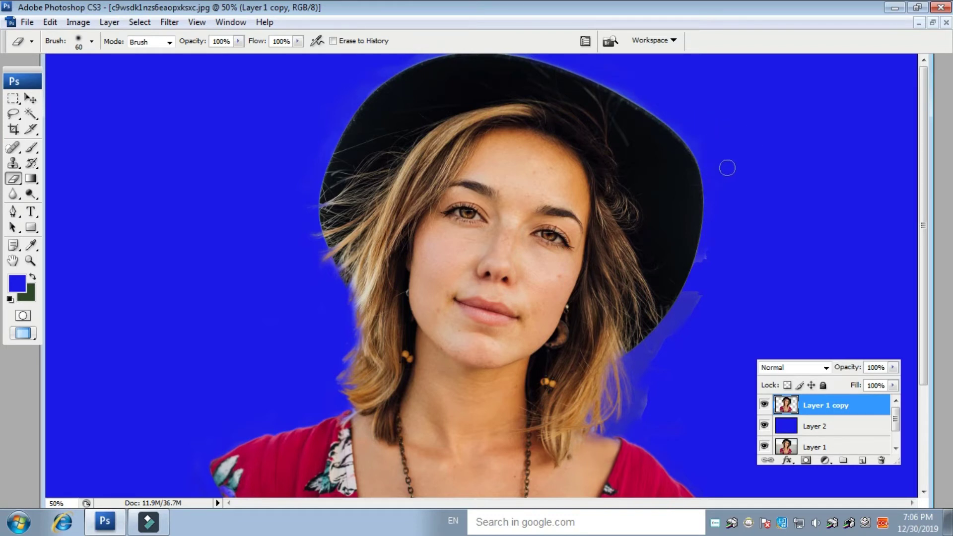
pyautogui.scroll(-3, 645, 218)
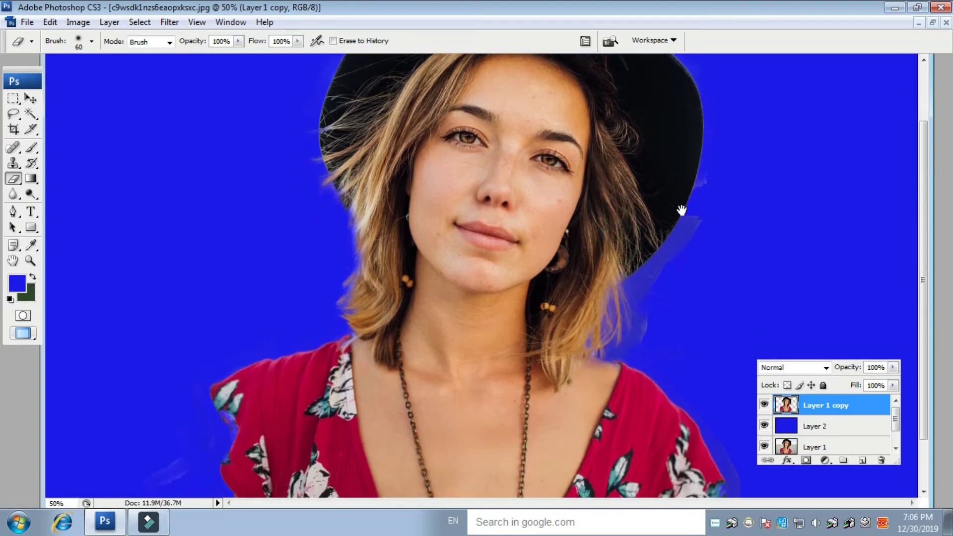
pyautogui.moveTo(709, 168)
pyautogui.mouseDown()
pyautogui.moveTo(672, 263)
pyautogui.moveTo(673, 242)
pyautogui.moveTo(629, 290)
pyautogui.moveTo(643, 328)
pyautogui.moveTo(652, 295)
pyautogui.moveTo(648, 333)
pyautogui.moveTo(647, 320)
pyautogui.moveTo(640, 343)
pyautogui.mouseUp()
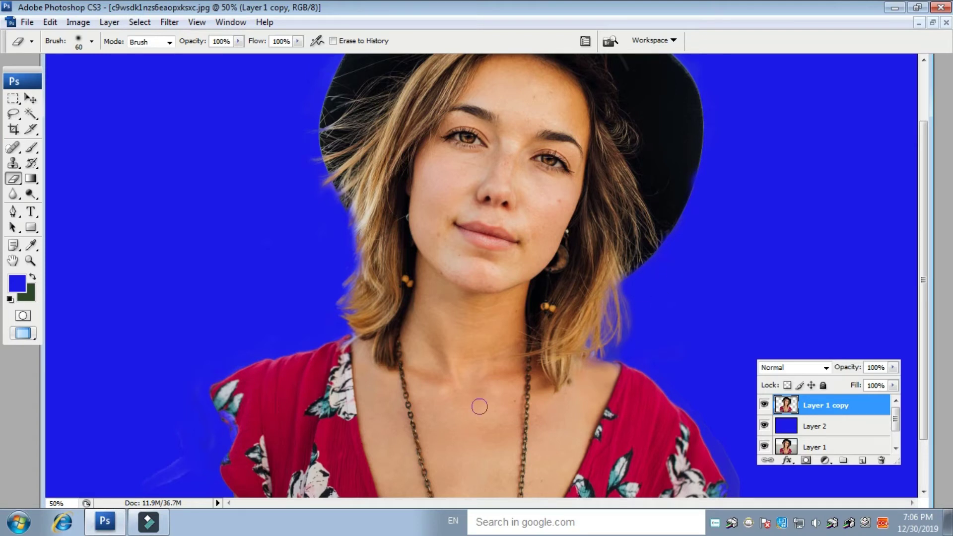
# Erase the leftover background traces beside the left shoulder and sleeve and along the right sleeve
pyautogui.moveTo(511, 466); pyautogui.dragTo(503, 277)
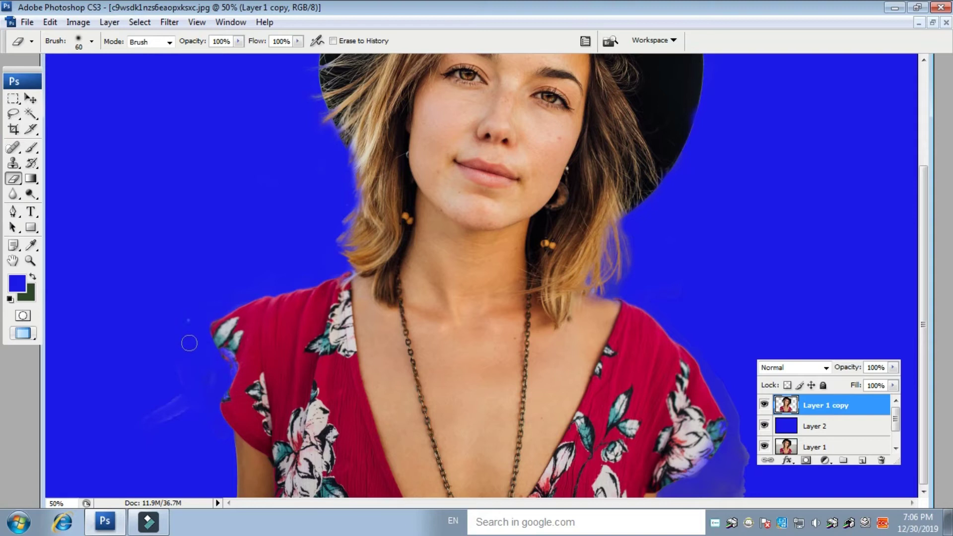
pyautogui.moveTo(208, 376)
pyautogui.mouseDown()
pyautogui.moveTo(173, 413)
pyautogui.moveTo(186, 377)
pyautogui.moveTo(165, 401)
pyautogui.mouseUp()
pyautogui.click(192, 469)
pyautogui.moveTo(177, 412); pyautogui.dragTo(220, 450)
pyautogui.click(178, 358)
pyautogui.moveTo(716, 382)
pyautogui.mouseDown()
pyautogui.moveTo(739, 472)
pyautogui.moveTo(746, 429)
pyautogui.moveTo(725, 467)
pyautogui.moveTo(732, 442)
pyautogui.moveTo(712, 473)
pyautogui.moveTo(670, 492)
pyautogui.moveTo(748, 495)
pyautogui.mouseUp()
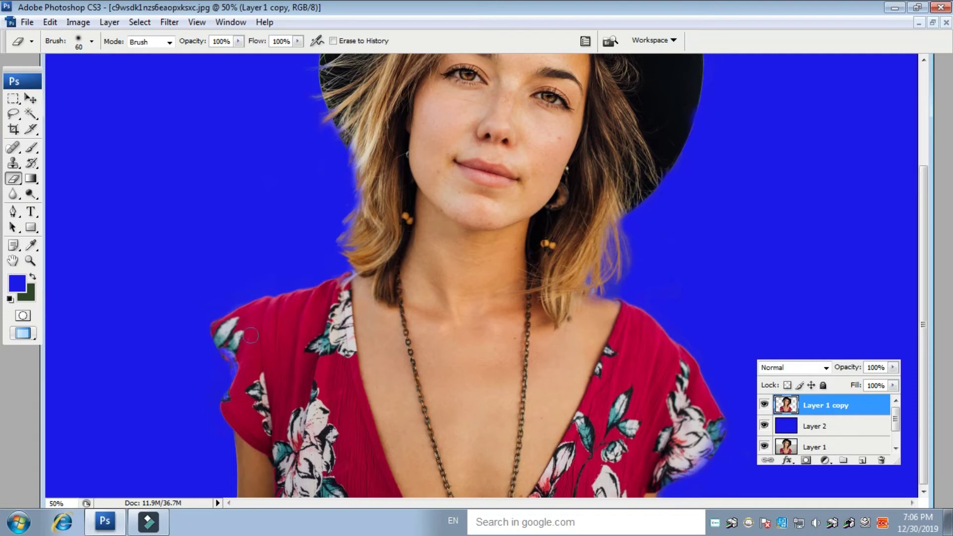
# Turn the blue fill of Layer 2 white by setting its Hue/Saturation lightness to +100
pyautogui.hotkey('ctrl', '-')
pyautogui.hotkey('ctrl', '-')
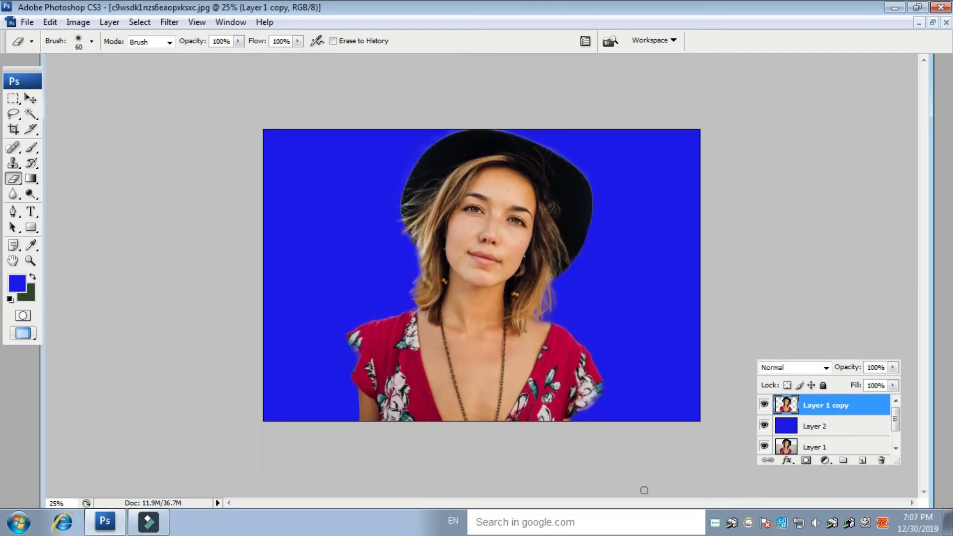
pyautogui.click(830, 433)
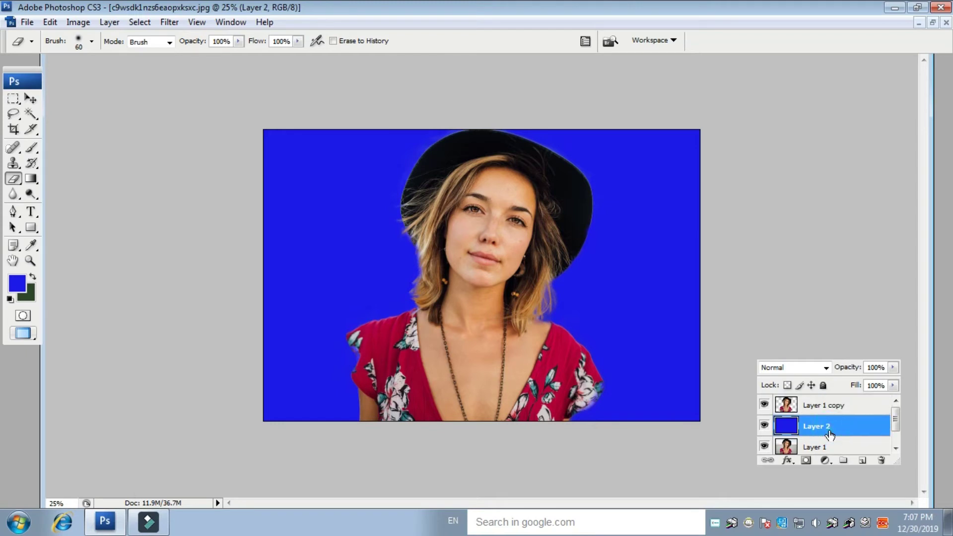
pyautogui.hotkey('ctrl', 'u')
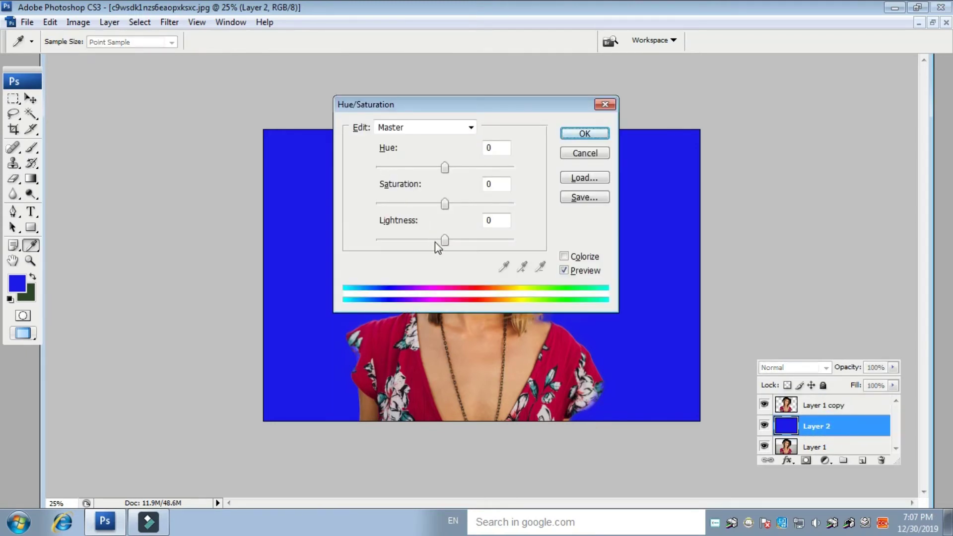
pyautogui.moveTo(445, 242); pyautogui.dragTo(513, 241)
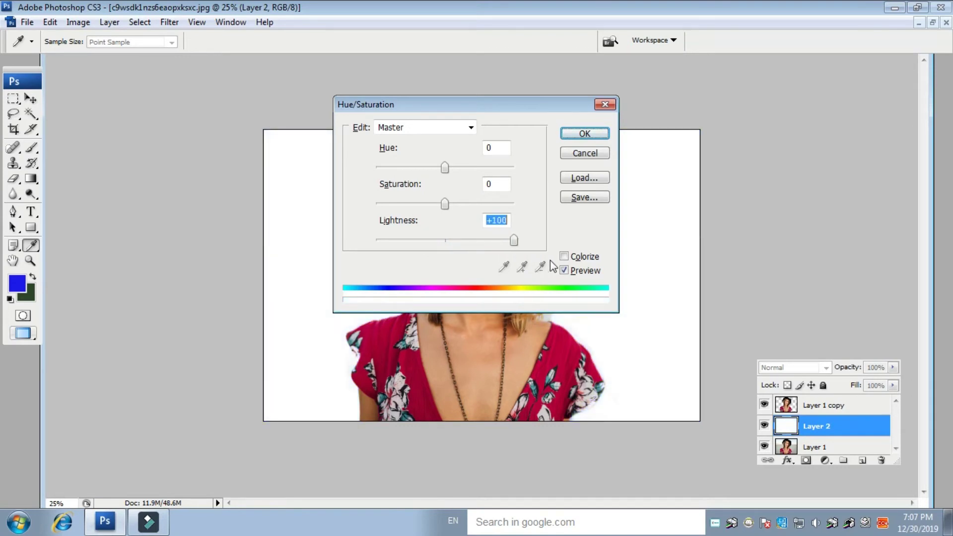
pyautogui.click(585, 133)
pyautogui.press('e')
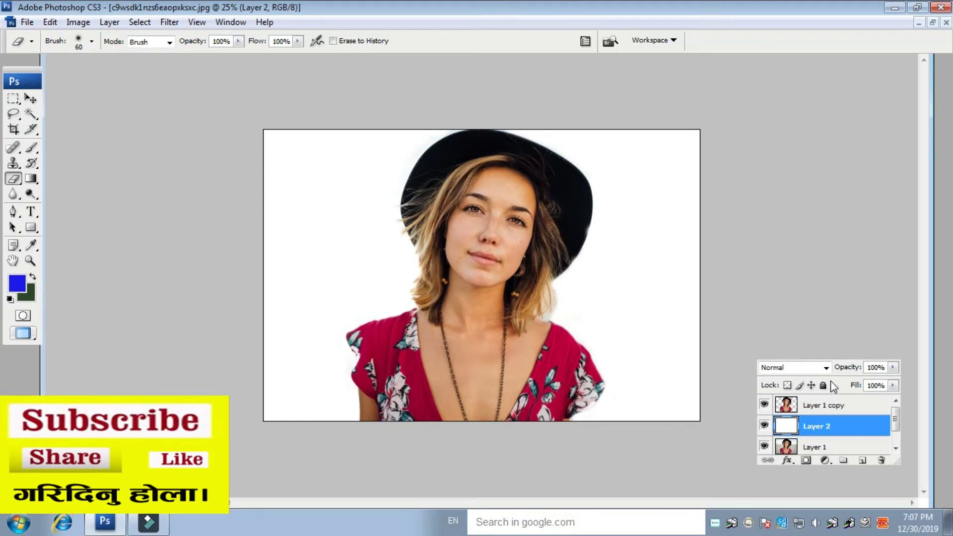
# Increase the contrast of Layer 1 copy with Levels, using black input 17 and white input 228
pyautogui.click(818, 408)
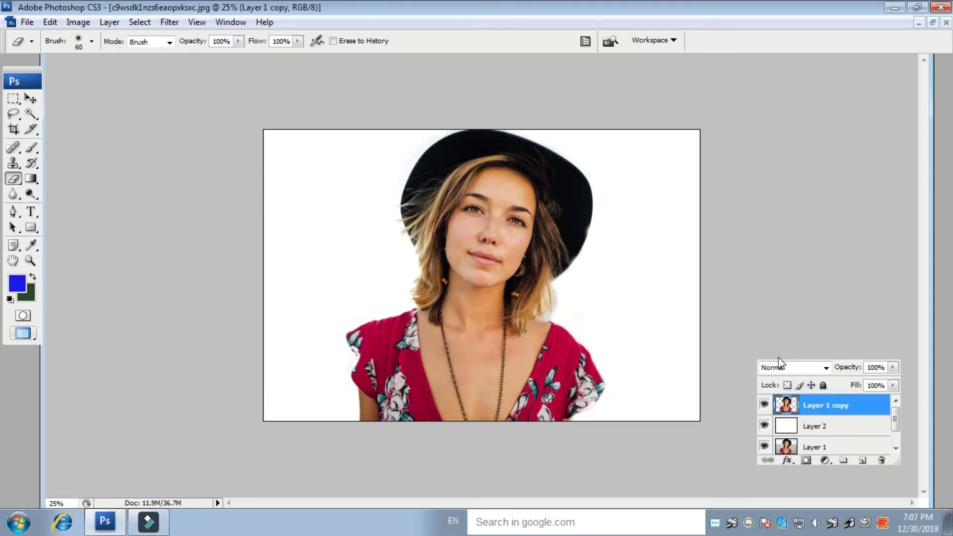
pyautogui.hotkey('ctrl', 'l')
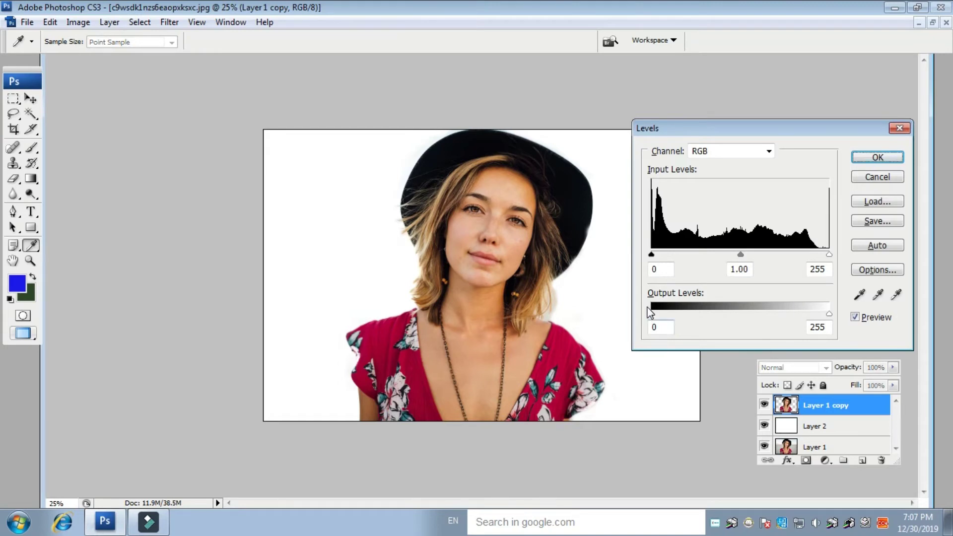
pyautogui.moveTo(652, 255); pyautogui.dragTo(663, 255)
pyautogui.doubleClick(668, 268)
pyautogui.moveTo(830, 255); pyautogui.dragTo(811, 255)
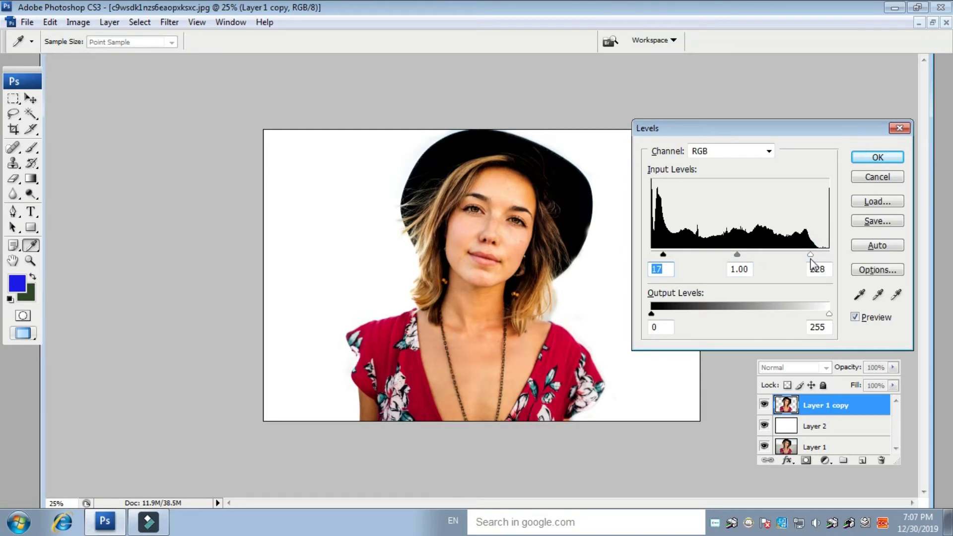
pyautogui.moveTo(812, 256); pyautogui.dragTo(811, 256)
pyautogui.click(878, 157)
pyautogui.press('e')
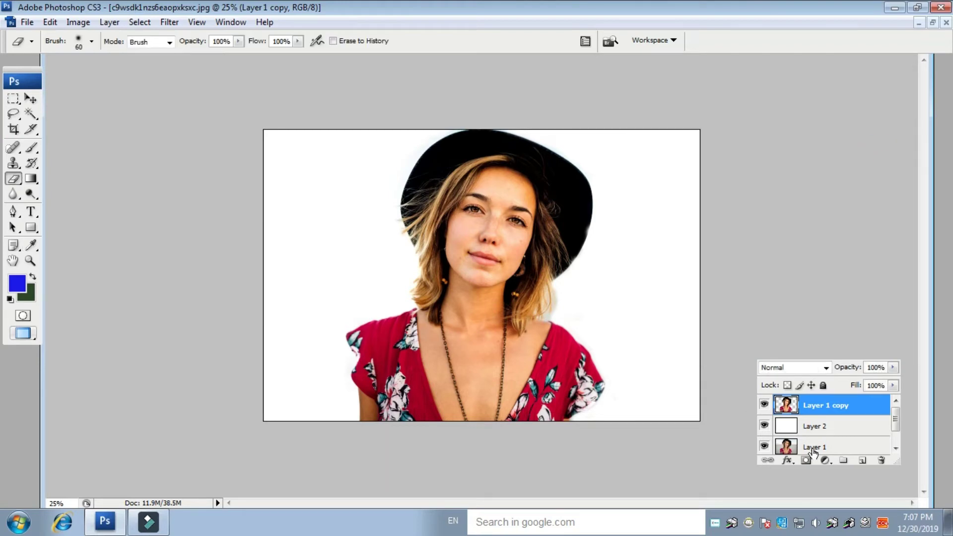
# Apply Levels to the white Layer 2 with a lower white input level
pyautogui.click(834, 428)
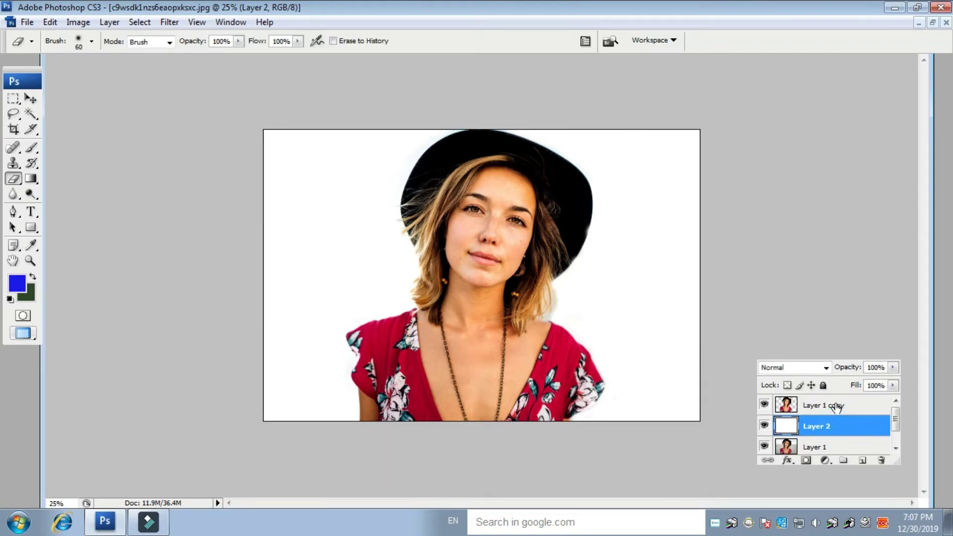
pyautogui.hotkey('ctrl', 'l')
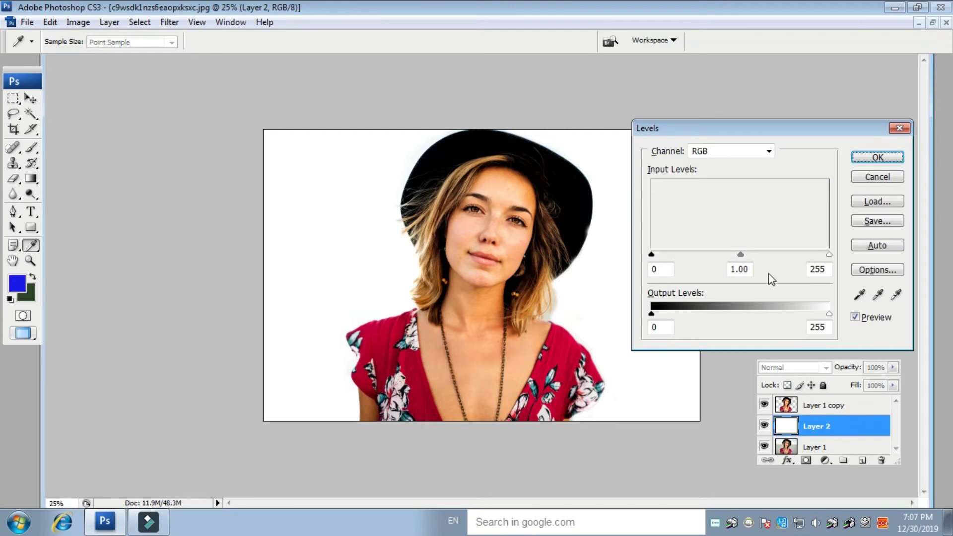
pyautogui.moveTo(830, 261); pyautogui.dragTo(794, 263)
pyautogui.click(866, 159)
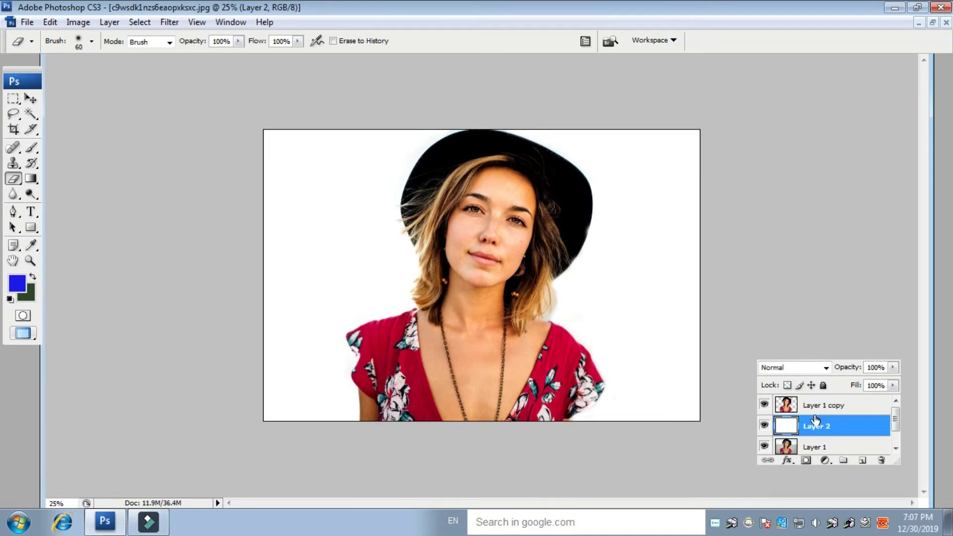
# Make Layer 1 copy active and arrange the portrait and park images as floating windows side by side
pyautogui.click(833, 404)
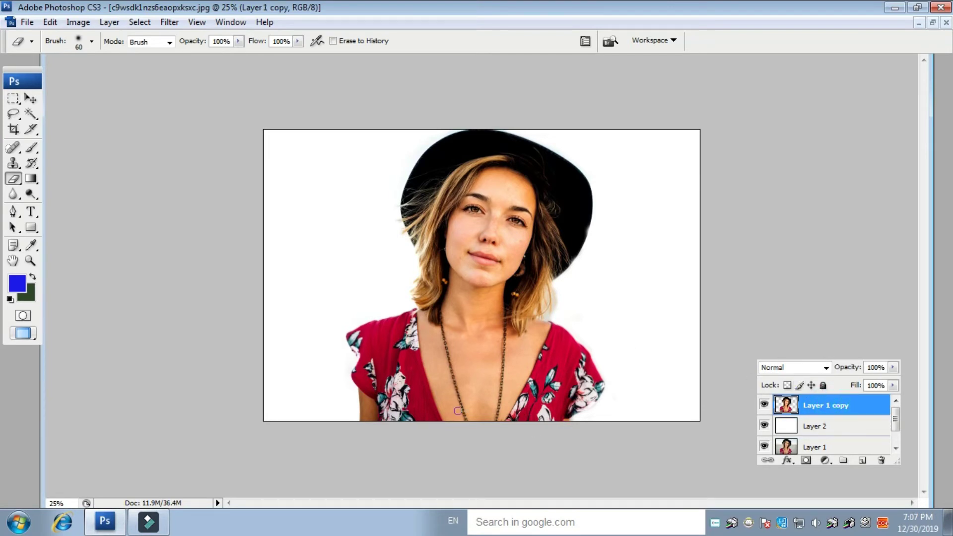
pyautogui.hotkey('ctrl', '+')
pyautogui.hotkey('ctrl', '+')
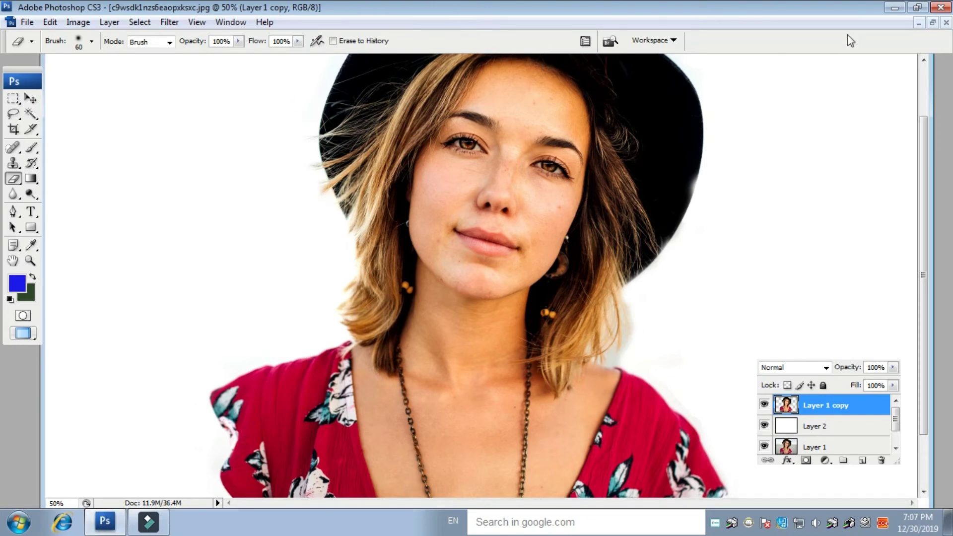
pyautogui.click(933, 23)
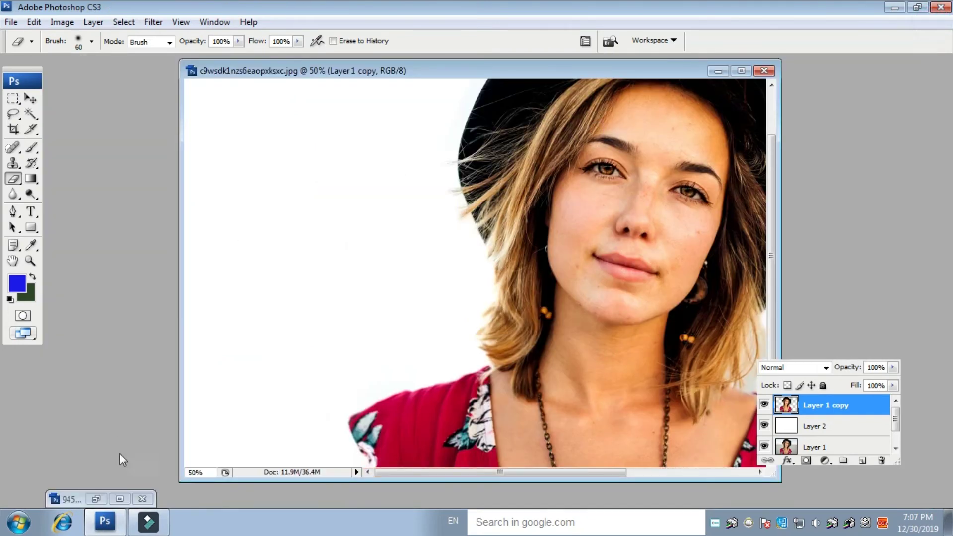
pyautogui.click(115, 497)
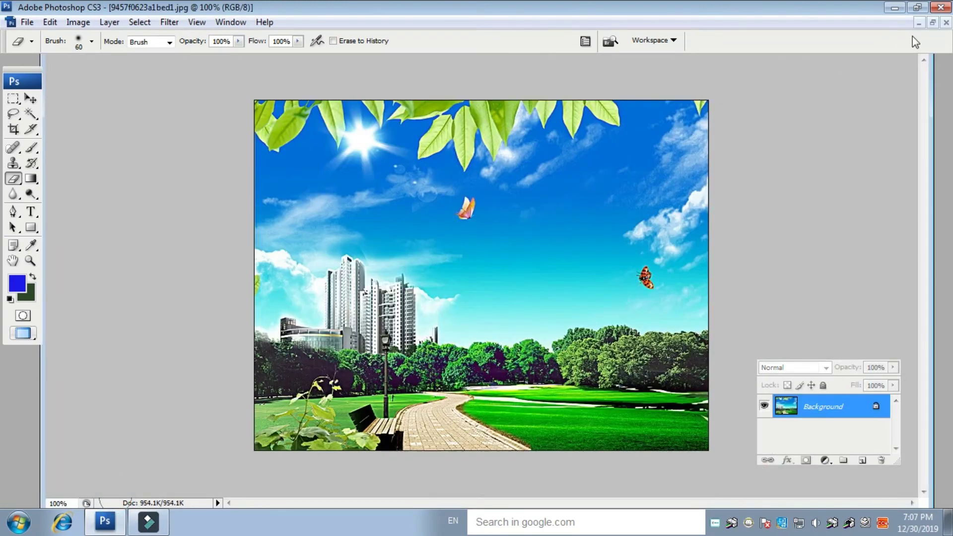
pyautogui.click(933, 22)
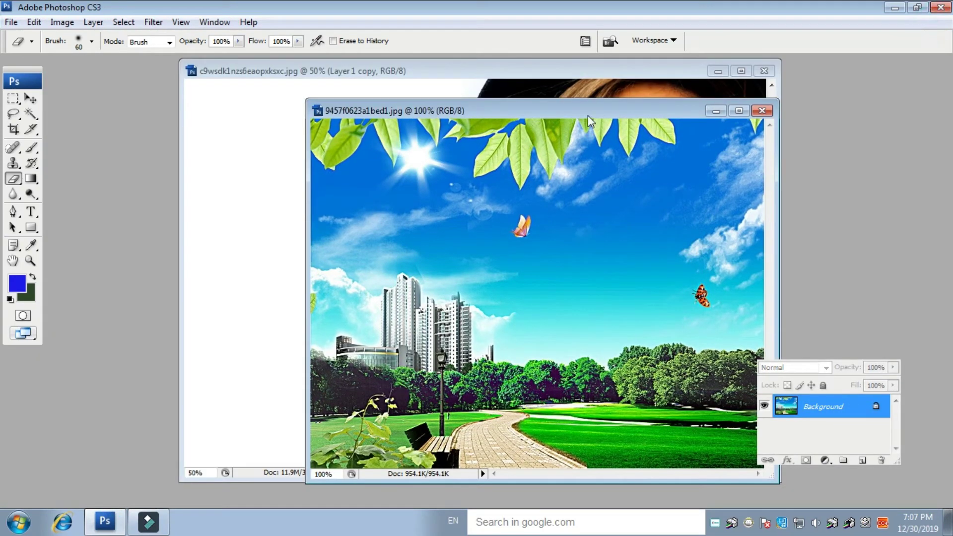
pyautogui.click(588, 92)
pyautogui.click(170, 196)
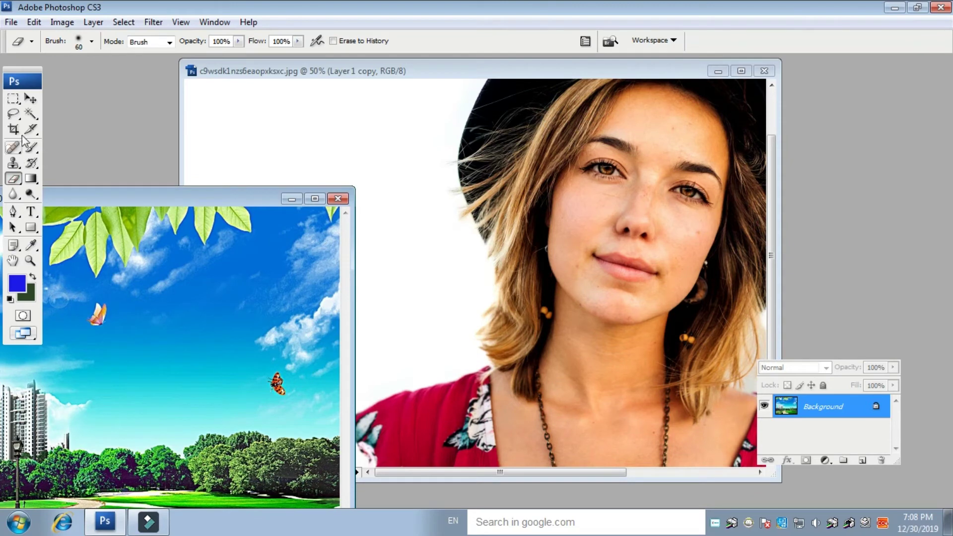
pyautogui.click(30, 114)
pyautogui.click(169, 333)
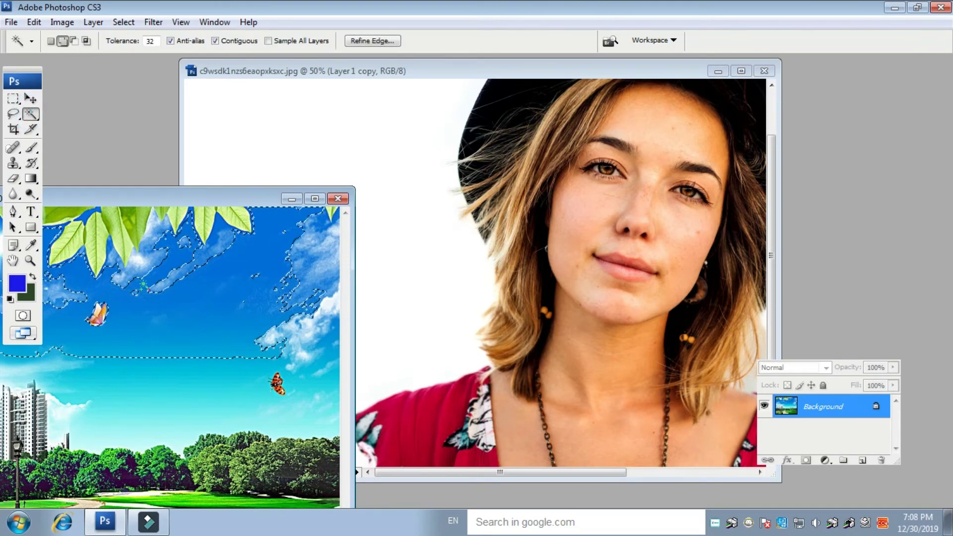
pyautogui.hotkey('ctrl', 'd')
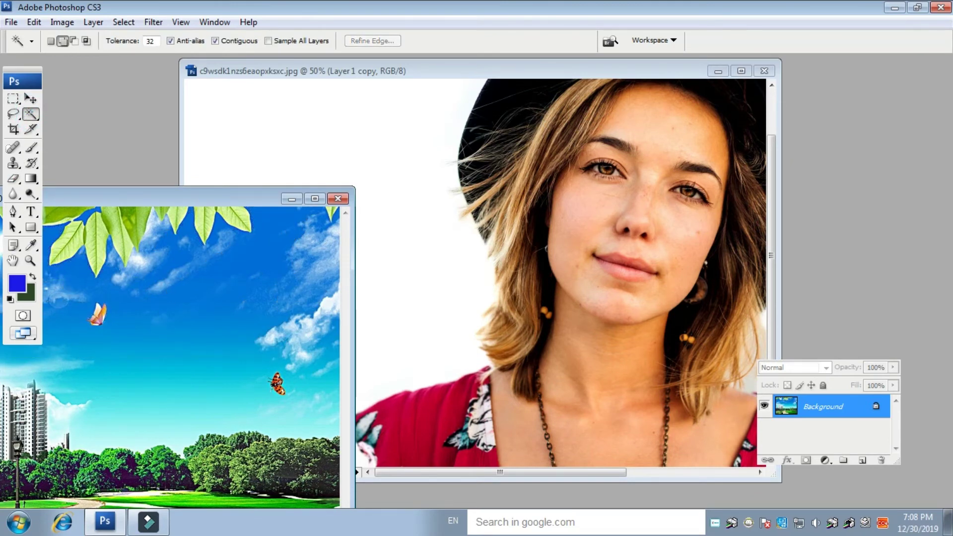
# Copy the park image into the portrait document with the Move tool and align it to the canvas's upper-left corner
pyautogui.click(31, 98)
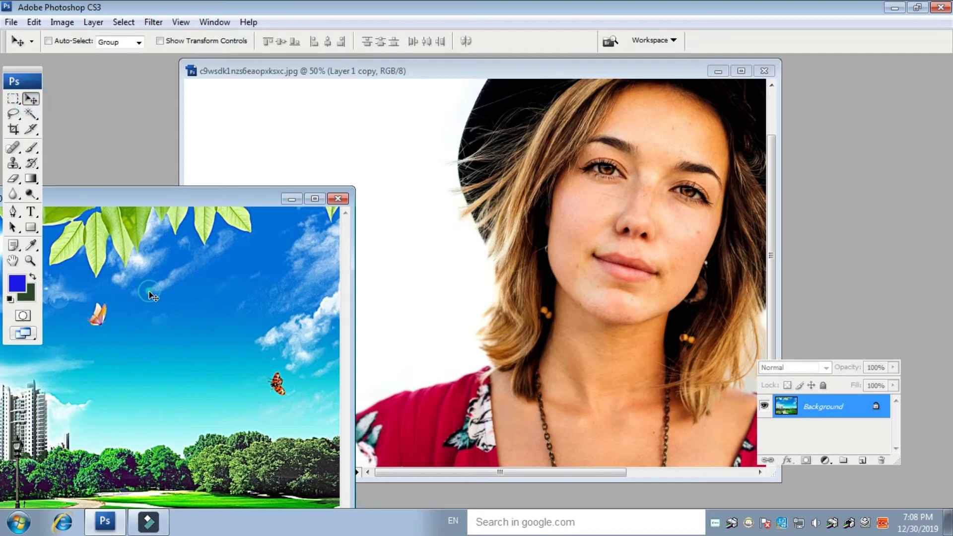
pyautogui.moveTo(149, 294); pyautogui.dragTo(390, 263)
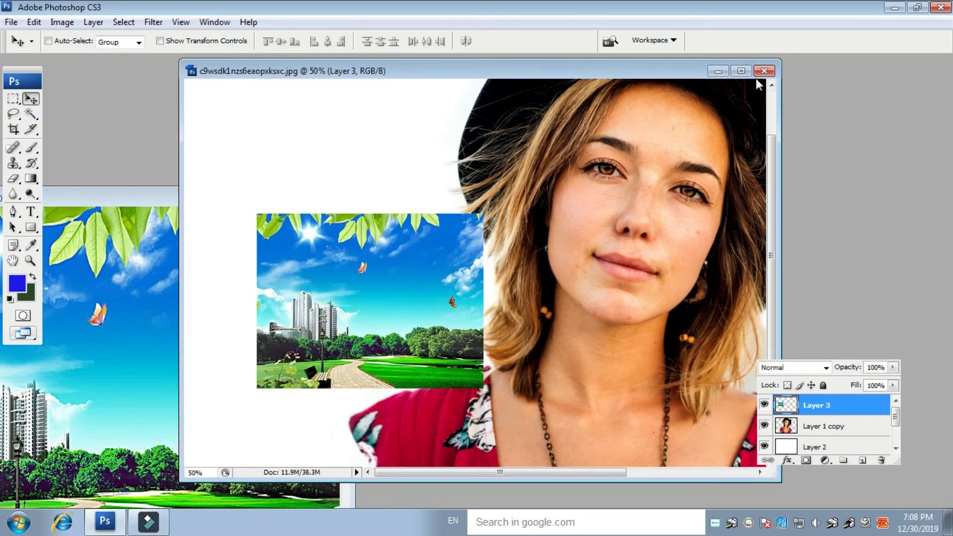
pyautogui.click(741, 71)
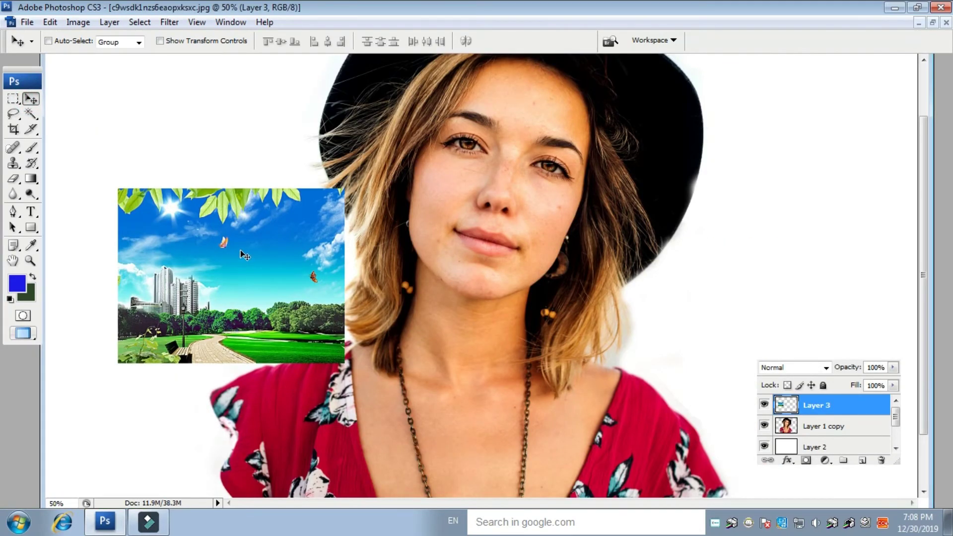
pyautogui.hotkey('ctrl', '-')
pyautogui.hotkey('ctrl', '-')
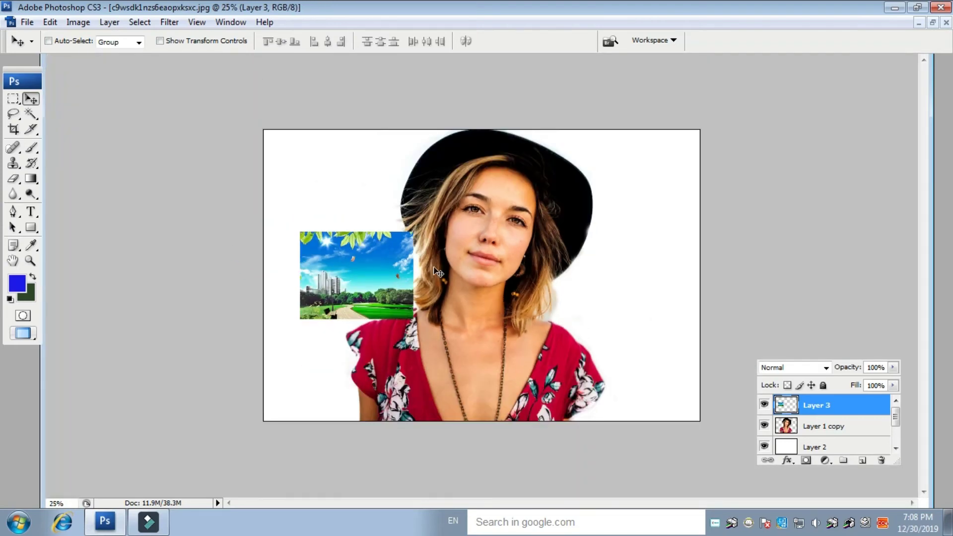
pyautogui.moveTo(380, 266); pyautogui.dragTo(345, 167)
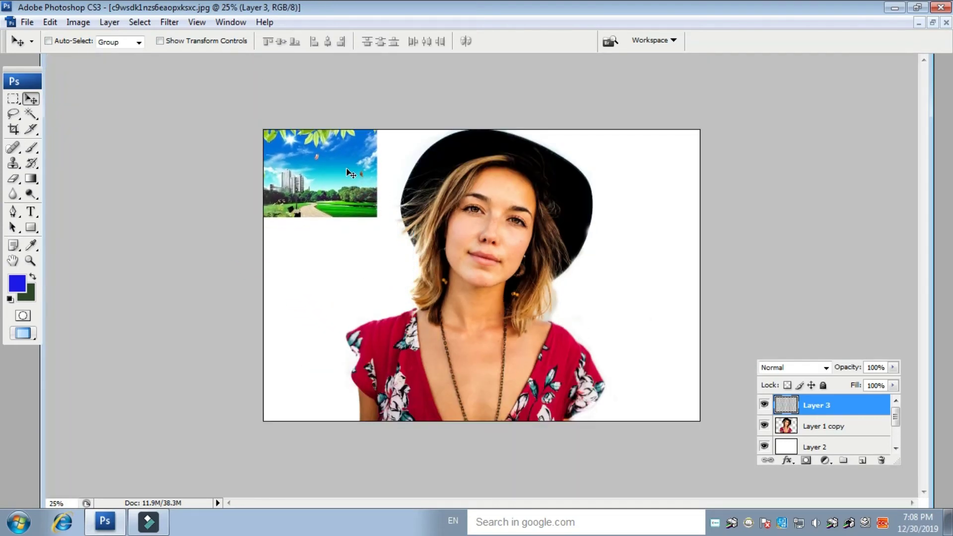
# Scale the park image in Layer 3 to fill the whole canvas and place the layer beneath Layer 1 copy
pyautogui.hotkey('ctrl', 't')
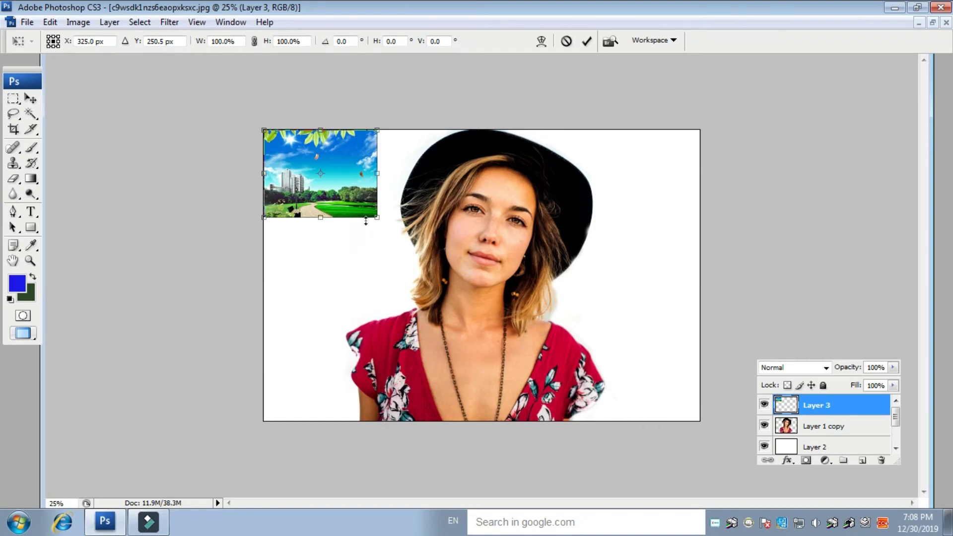
pyautogui.moveTo(381, 222); pyautogui.dragTo(685, 380)
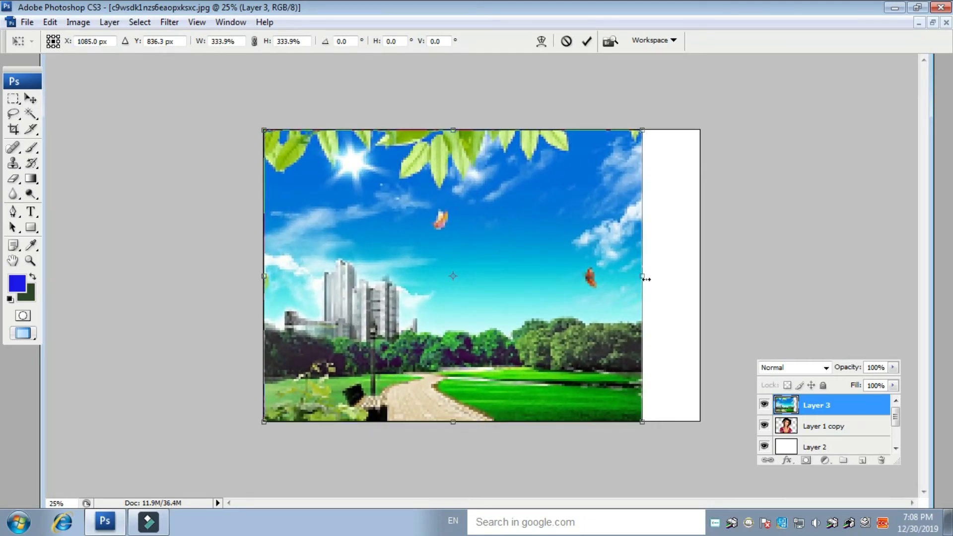
pyautogui.moveTo(648, 275); pyautogui.dragTo(704, 273)
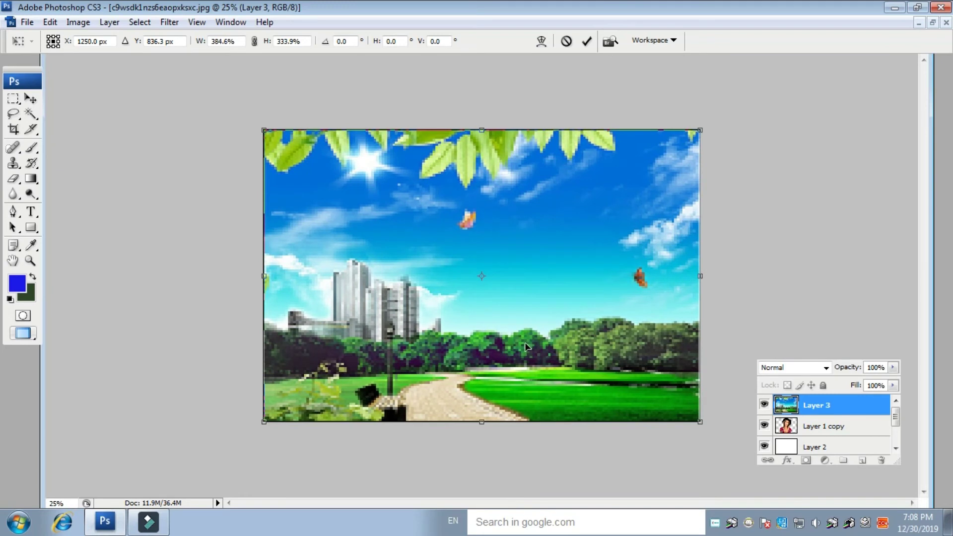
pyautogui.press('Return')
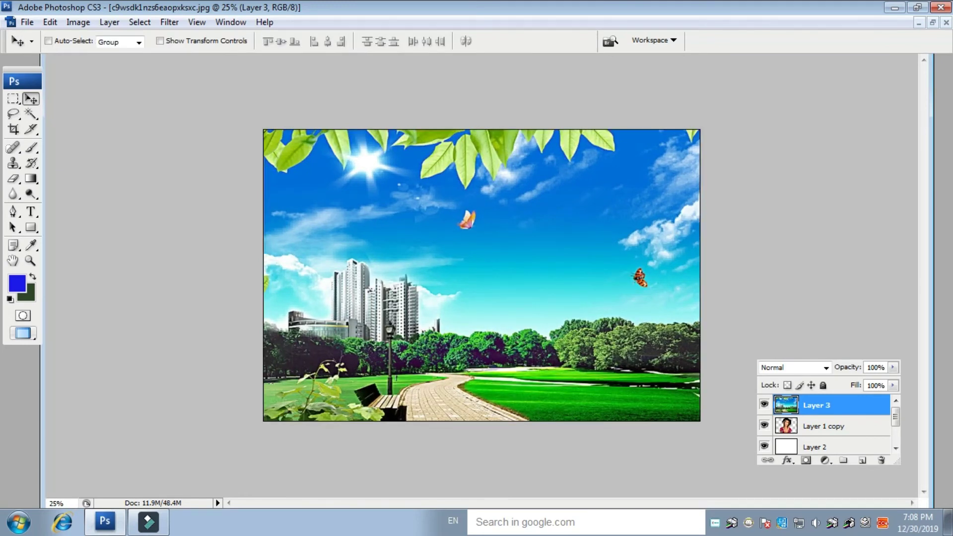
pyautogui.moveTo(812, 406); pyautogui.dragTo(810, 436)
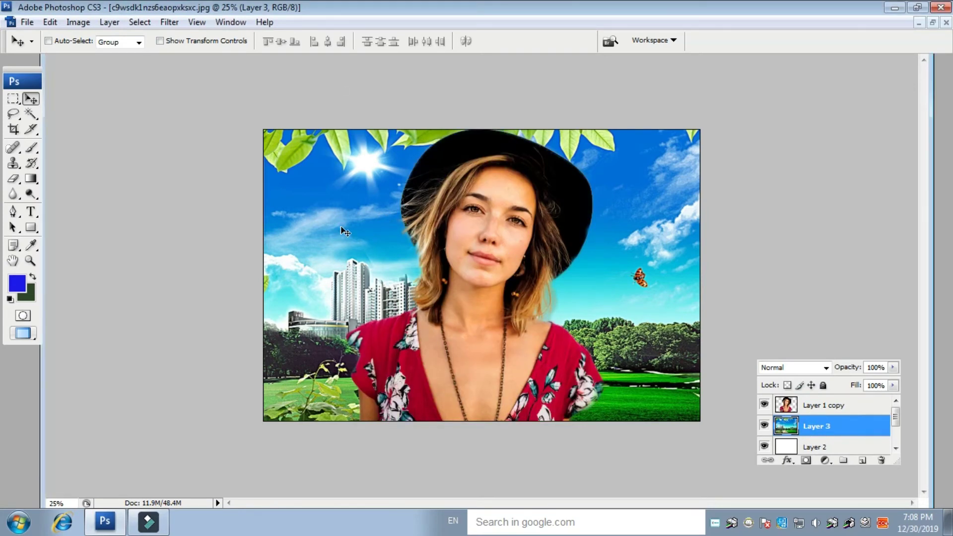
# Apply a Gaussian Blur with a radius of 22.3 pixels to the park background in Layer 3
pyautogui.click(170, 23)
pyautogui.moveTo(195, 163)
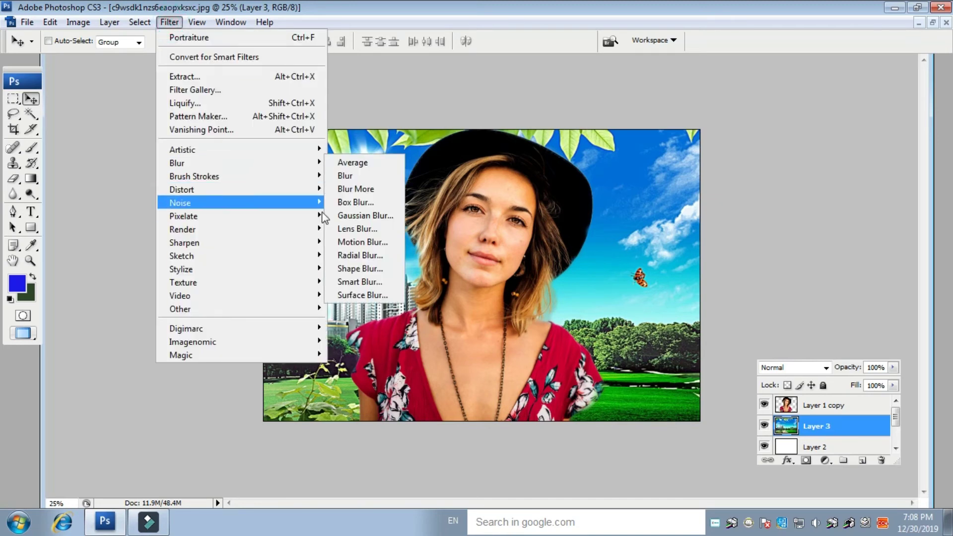
pyautogui.click(376, 217)
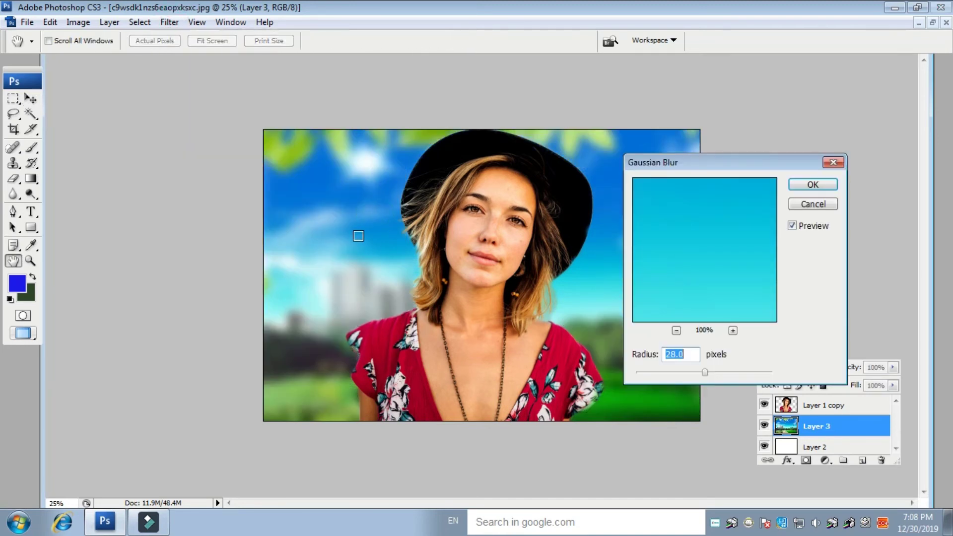
pyautogui.click(711, 372)
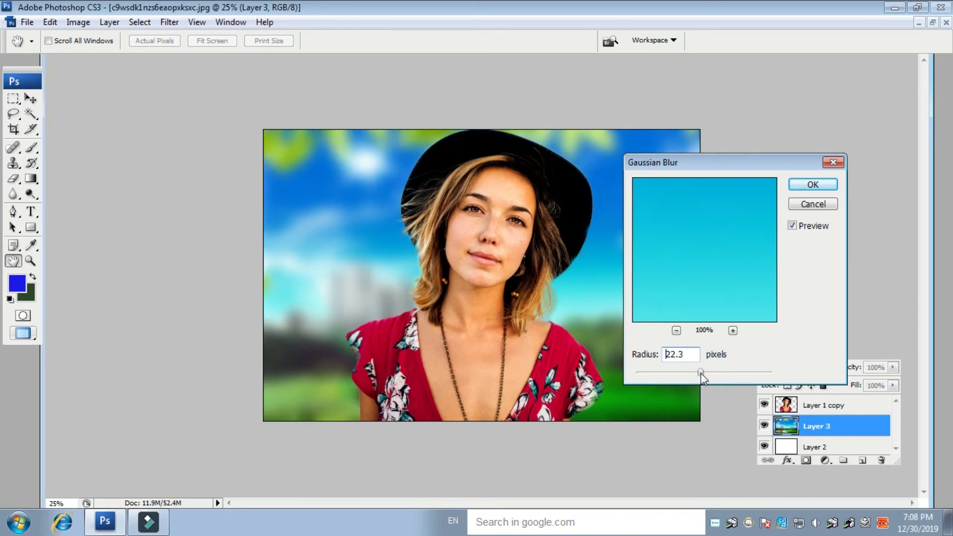
pyautogui.click(701, 373)
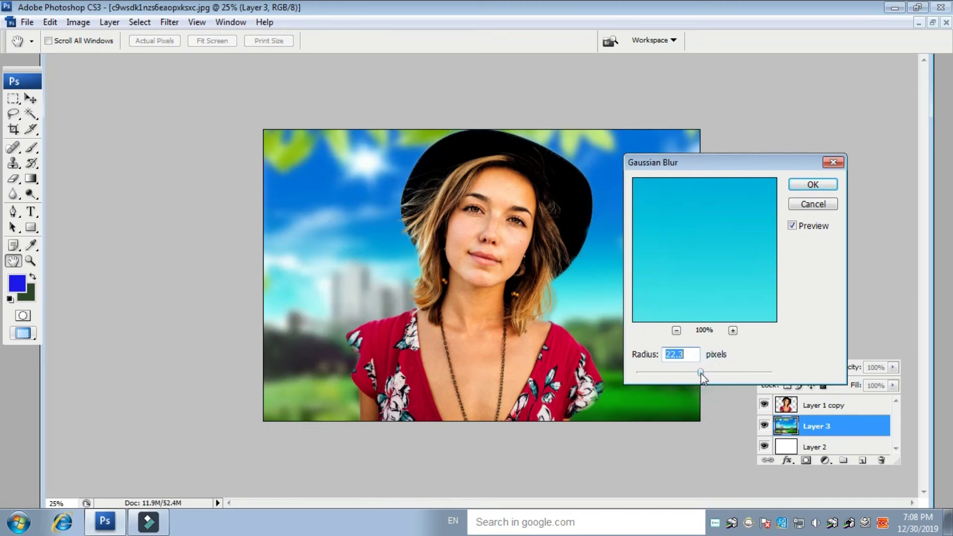
pyautogui.click(814, 185)
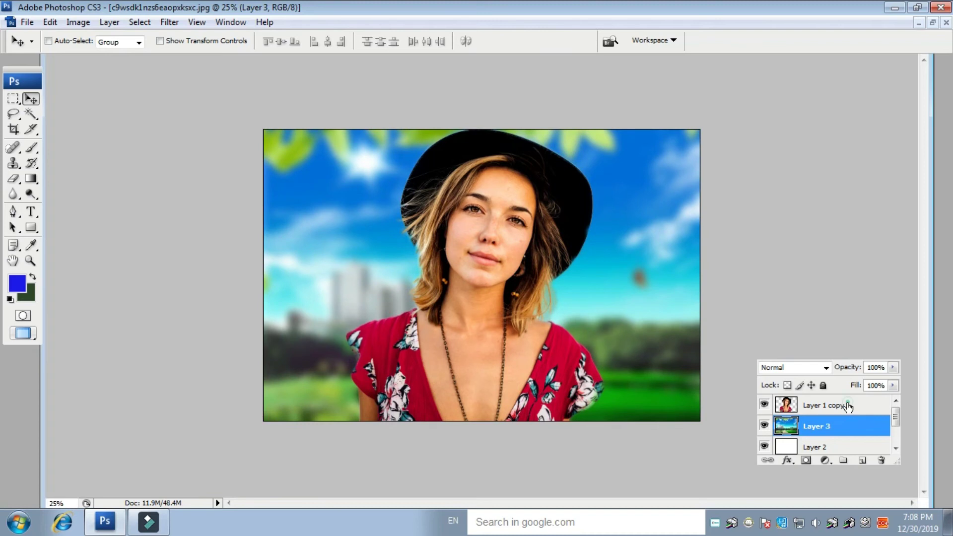
# Move the woman in Layer 1 copy slightly down and to the right, leaving sky above her hat
pyautogui.click(849, 406)
pyautogui.moveTo(464, 242)
pyautogui.mouseDown()
pyautogui.moveTo(457, 260)
pyautogui.moveTo(453, 251)
pyautogui.moveTo(464, 259)
pyautogui.mouseUp()
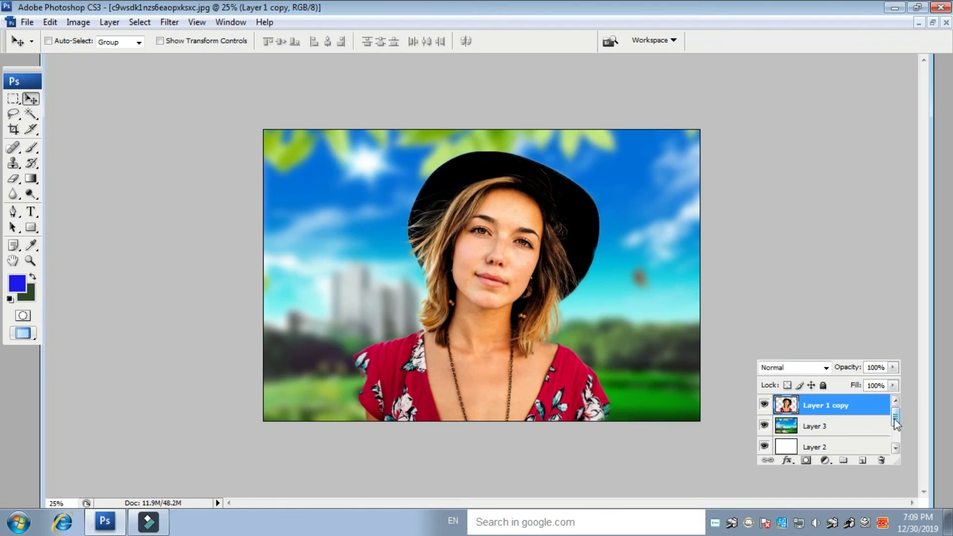
# Group Layer 1 copy, Layer 3, Layer 2 and Layer 1 together, leaving the Background out
pyautogui.moveTo(896, 420); pyautogui.dragTo(896, 435)
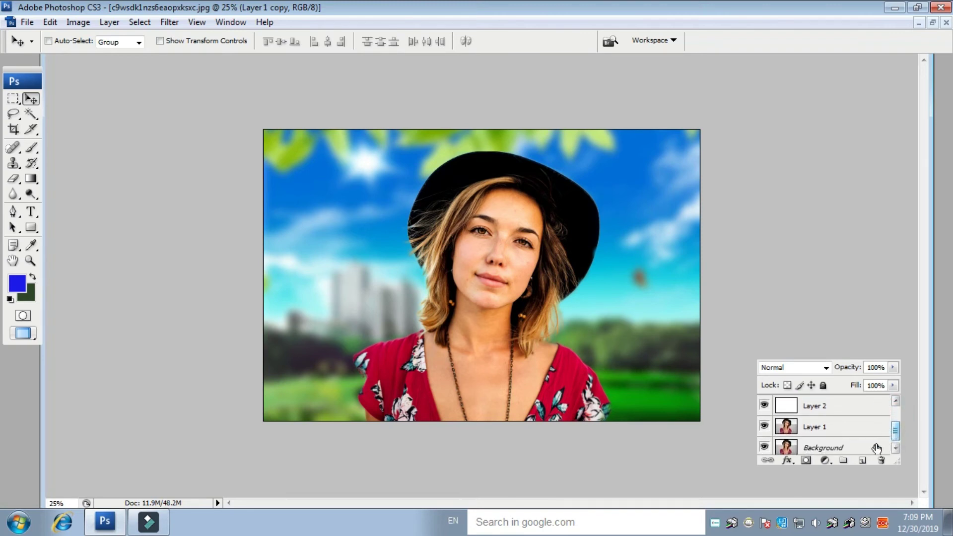
pyautogui.keyDown('ctrl'); pyautogui.click(834, 428); pyautogui.keyUp('ctrl')
pyautogui.keyDown('ctrl'); pyautogui.click(839, 405); pyautogui.keyUp('ctrl')
pyautogui.moveTo(896, 431); pyautogui.dragTo(896, 415)
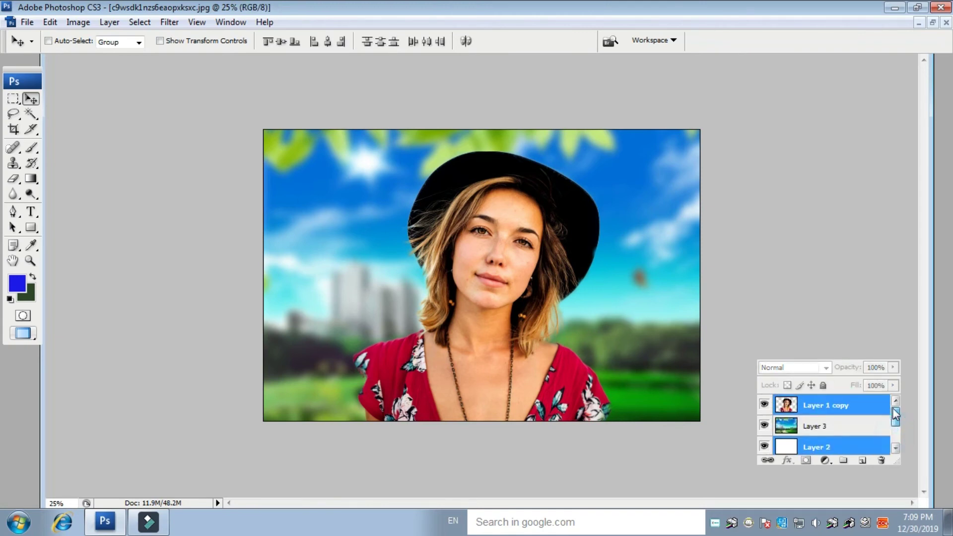
pyautogui.keyDown('ctrl'); pyautogui.click(845, 427); pyautogui.keyUp('ctrl')
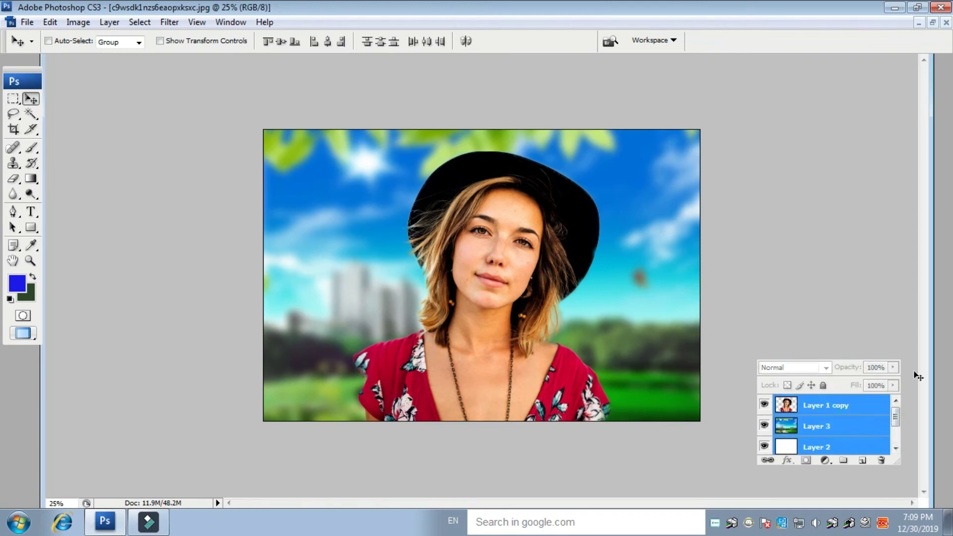
pyautogui.hotkey('ctrl', 'g')
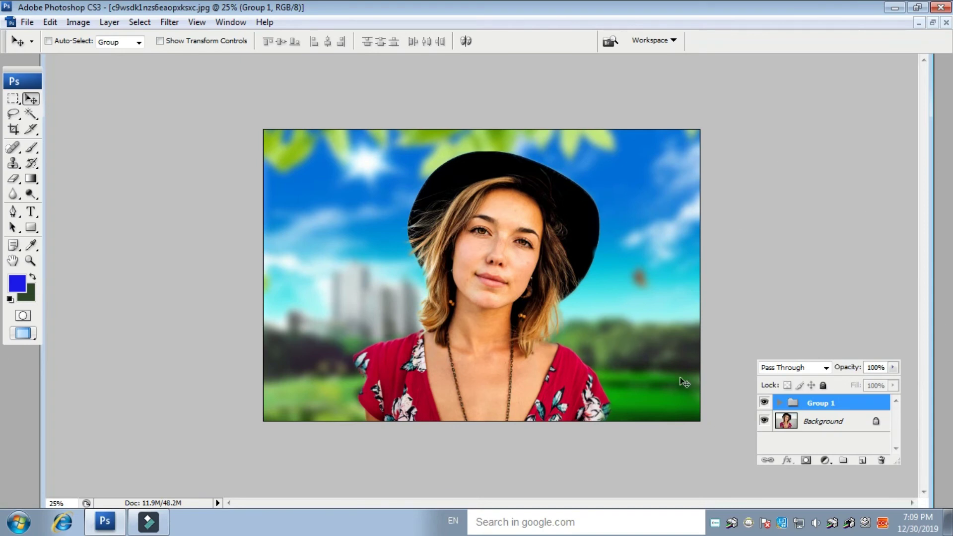
# Hide and show the group to compare with the original, and stamp all visible layers into a new layer
pyautogui.click(765, 403)
pyautogui.click(765, 403)
pyautogui.hotkey('ctrl', 'shift', 'alt', 'e')
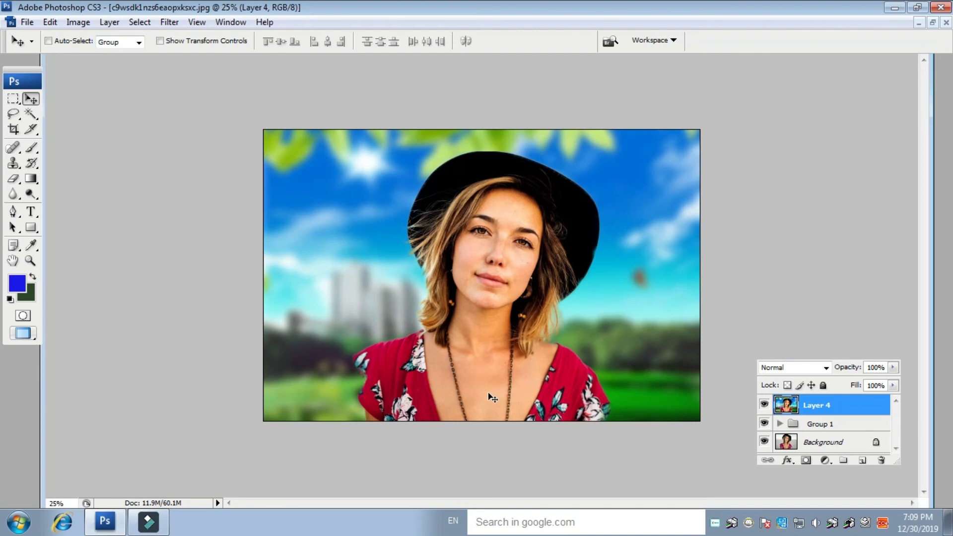
# Brighten Layer 4 with Curves by raising the RGB midtones from input 100 to output 120
pyautogui.hotkey('ctrl', 'm')
pyautogui.moveTo(753, 303); pyautogui.dragTo(745, 306)
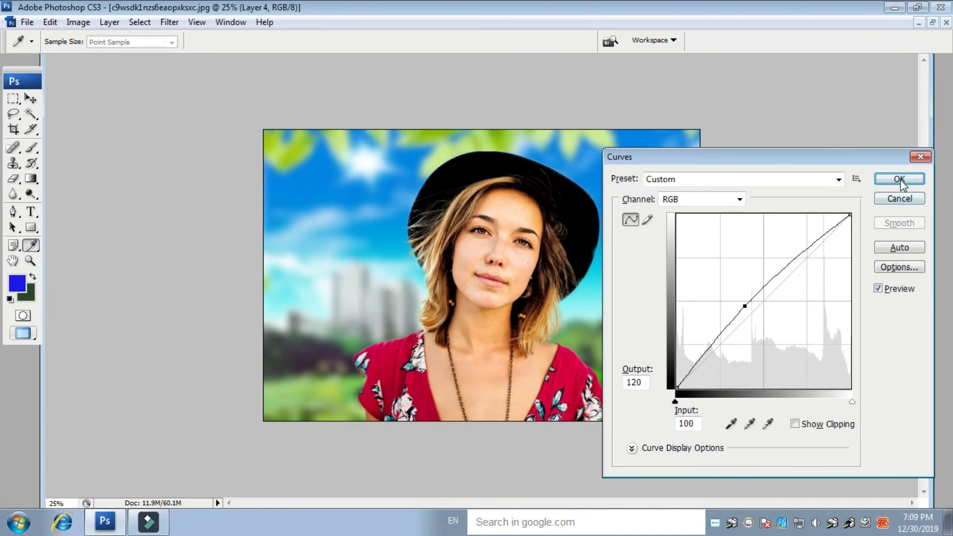
pyautogui.click(900, 178)
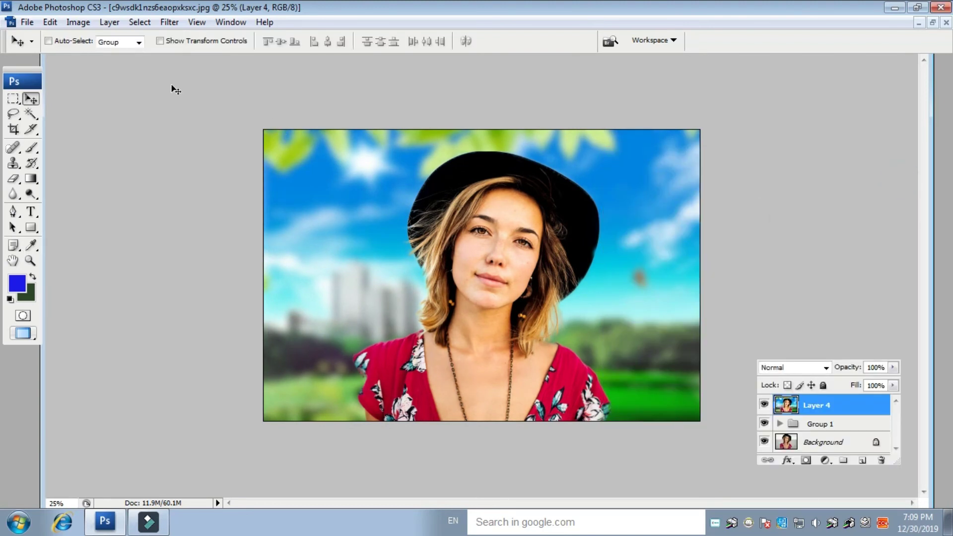
# Start a Selective Color adjustment on Layer 4 and set the black amount of the Blacks to +39%
pyautogui.click(78, 22)
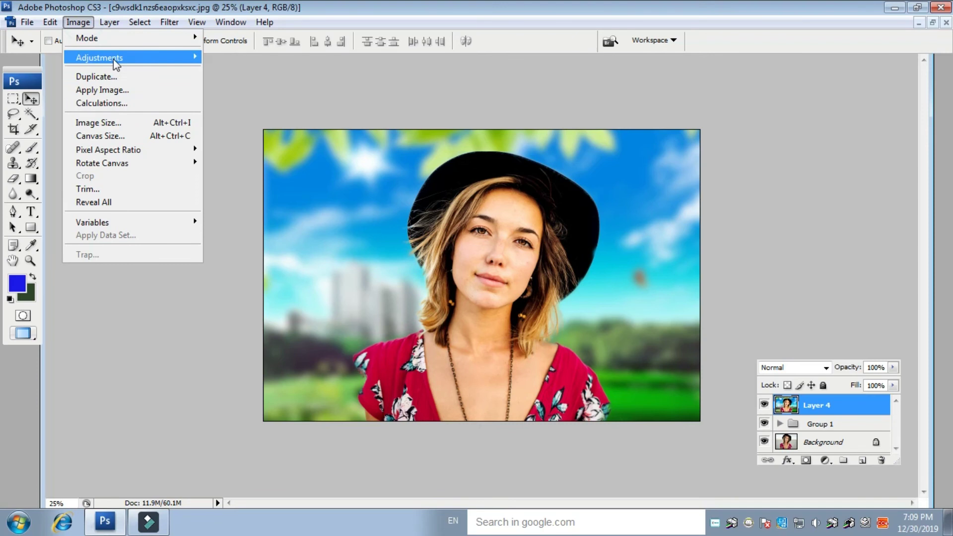
pyautogui.moveTo(113, 58)
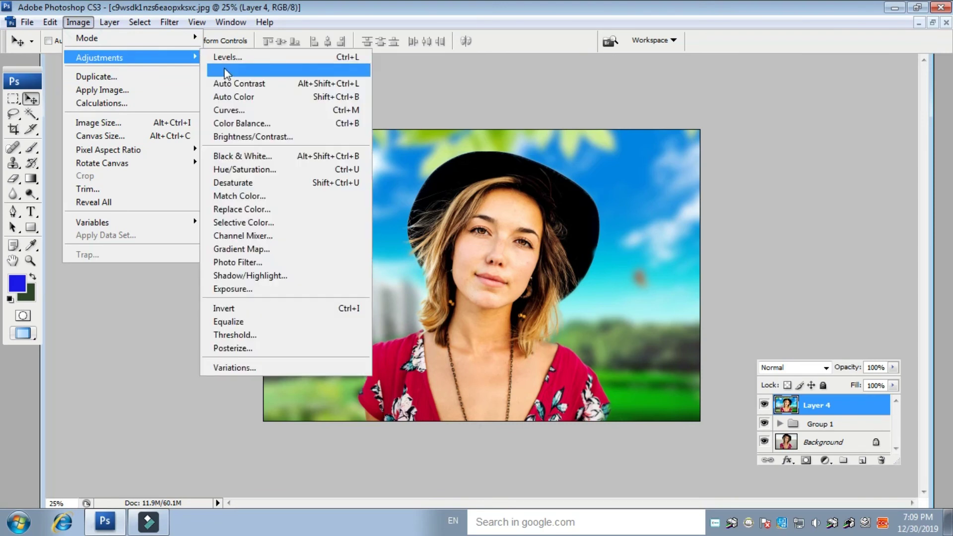
pyautogui.click(268, 228)
pyautogui.click(676, 130)
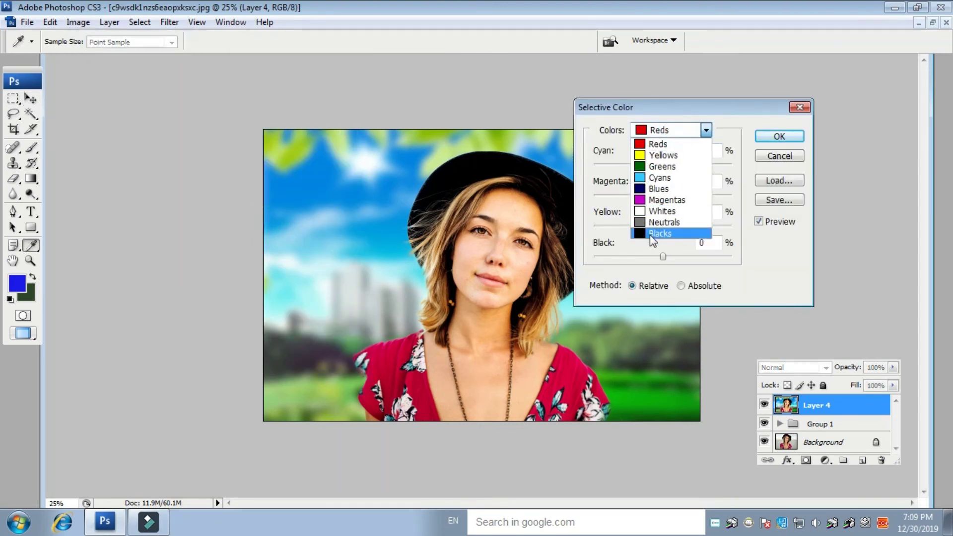
pyautogui.click(650, 234)
pyautogui.moveTo(663, 257); pyautogui.dragTo(691, 260)
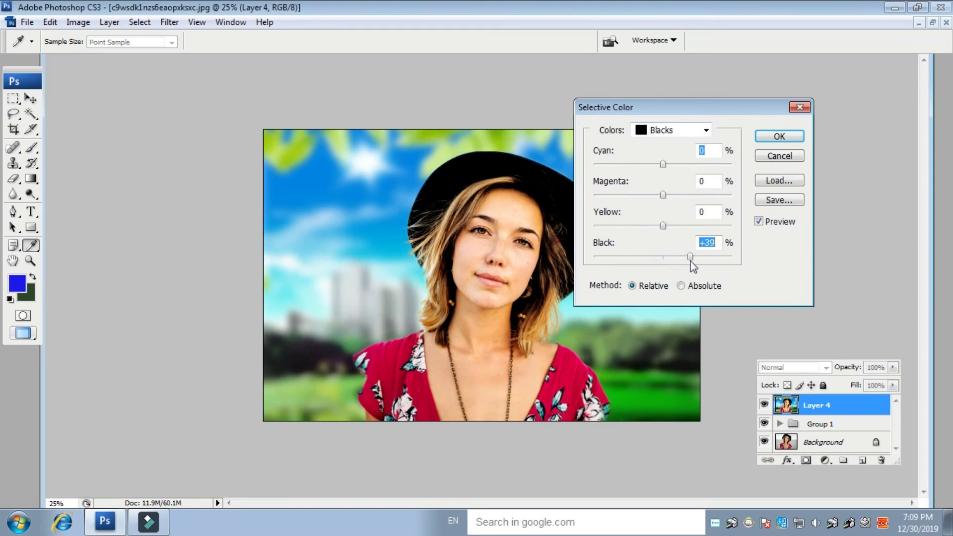
# Set the black amount of the Whites to -31% and apply the Selective Color adjustment
pyautogui.click(678, 131)
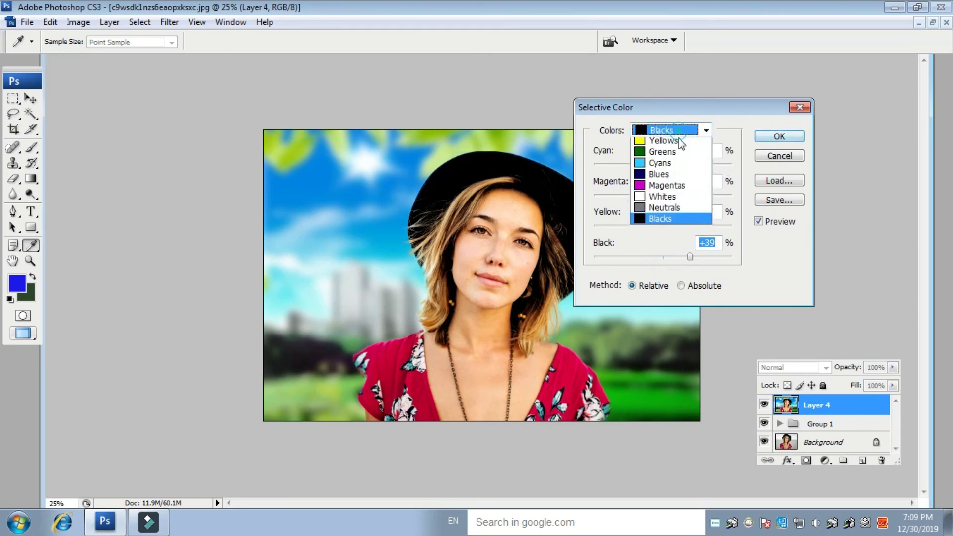
pyautogui.click(658, 208)
pyautogui.moveTo(663, 257); pyautogui.dragTo(642, 257)
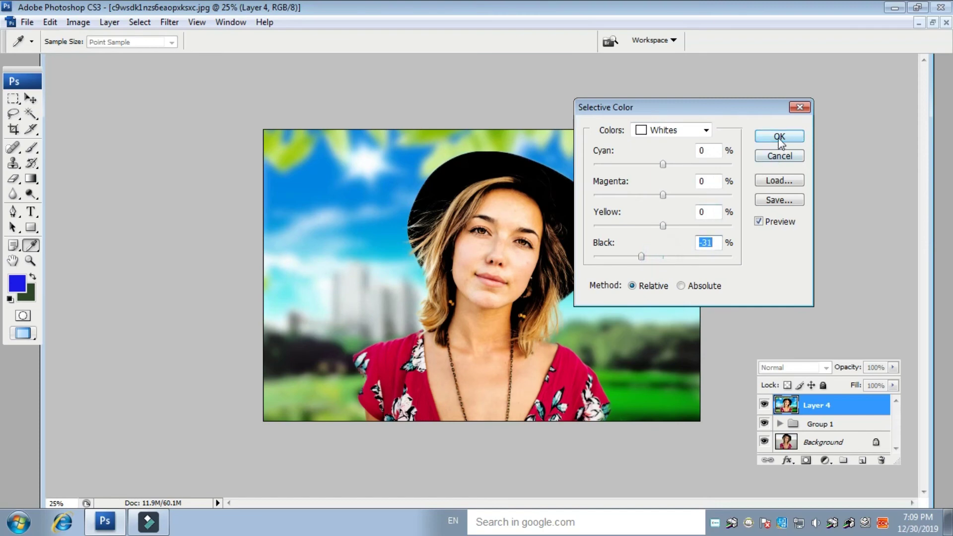
pyautogui.click(780, 137)
pyautogui.press('v')
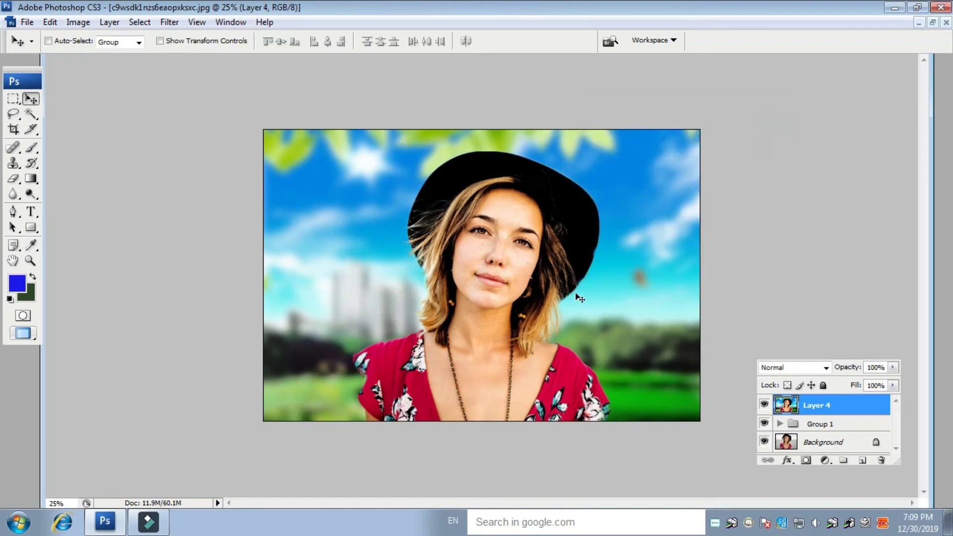
# Raise the midtones of the Blue channel slightly on Layer 4 with Curves
pyautogui.hotkey('ctrl', '+')
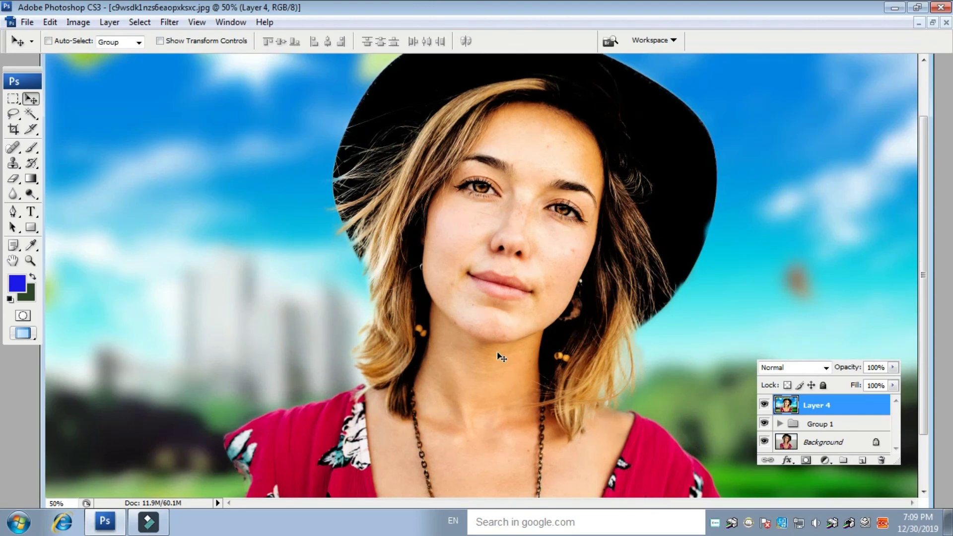
pyautogui.hotkey('ctrl', 'm')
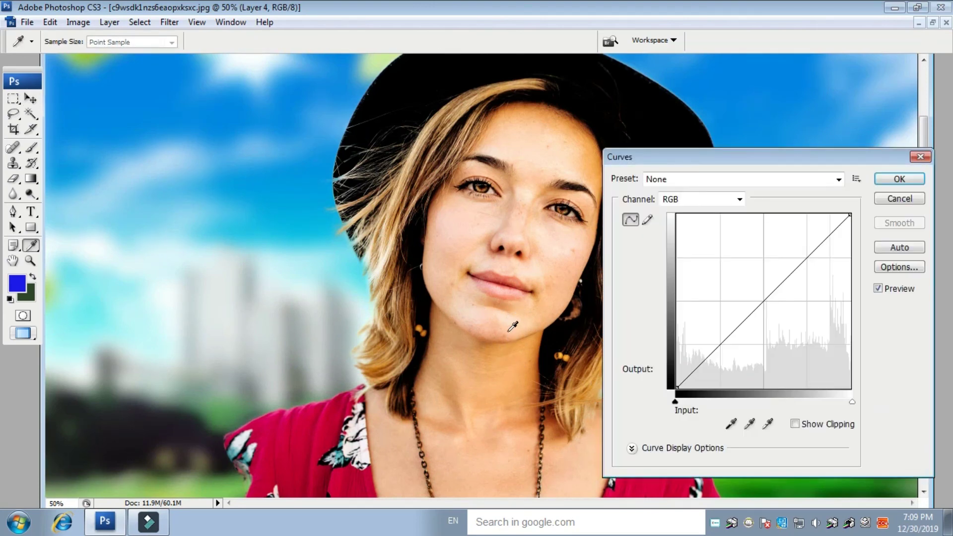
pyautogui.click(701, 209)
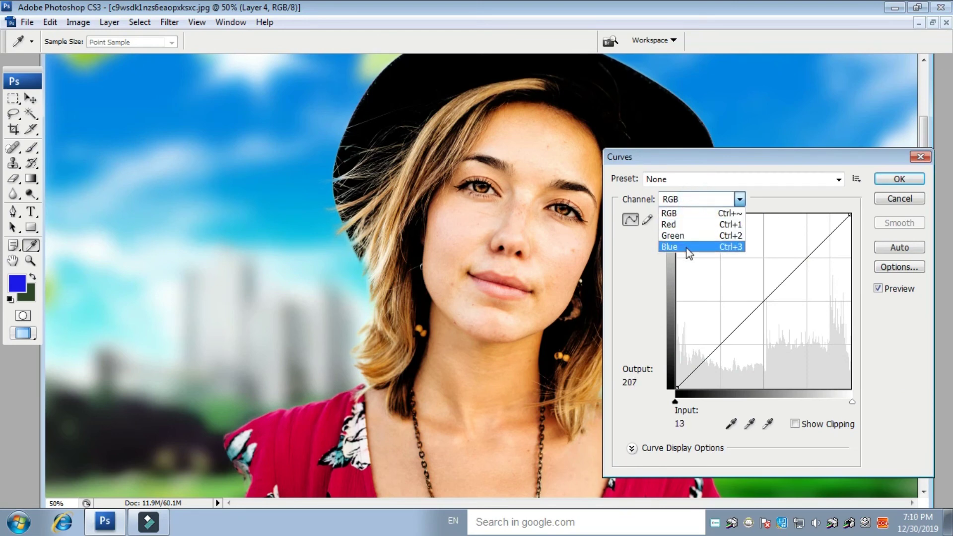
pyautogui.click(687, 246)
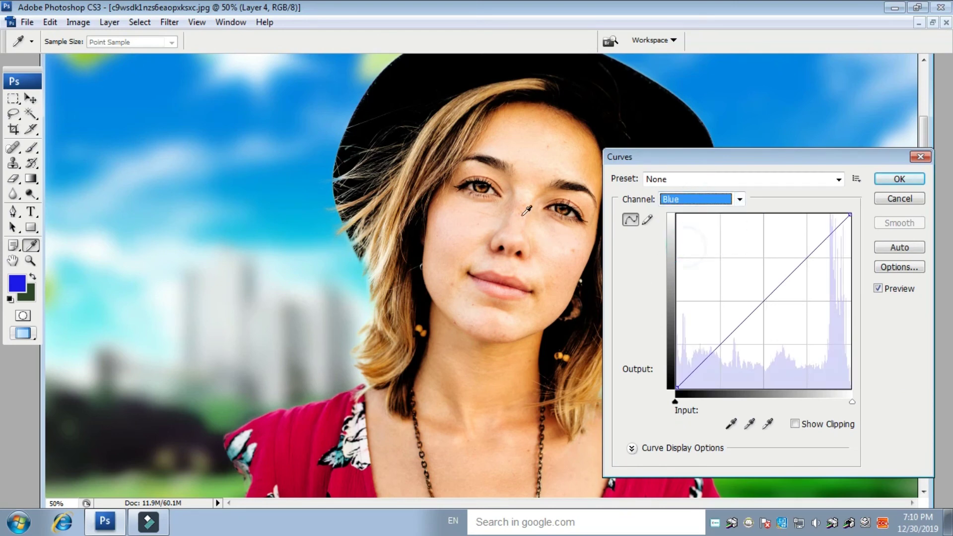
pyautogui.click(761, 303)
pyautogui.moveTo(761, 304); pyautogui.dragTo(757, 301)
pyautogui.click(900, 179)
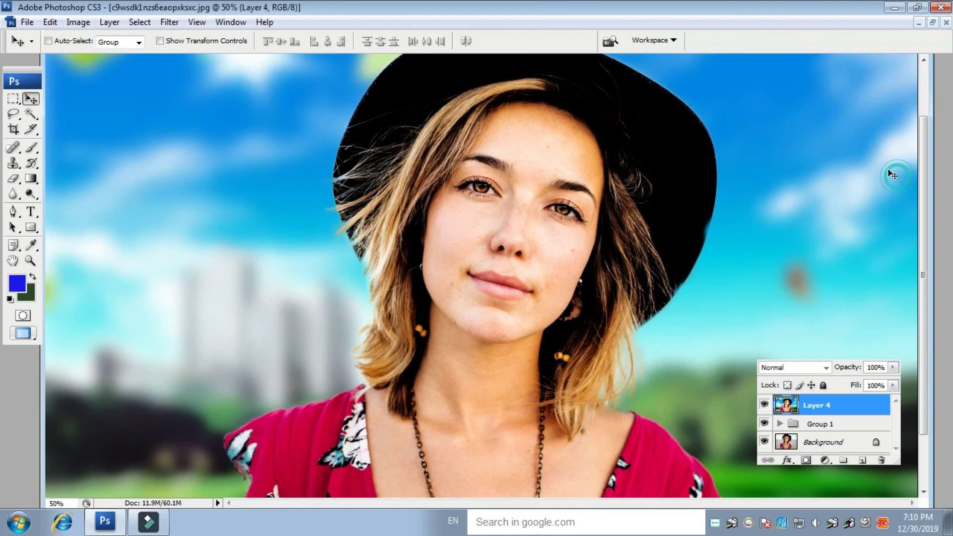
# Smooth the woman's skin by applying the Imagenomic Portraiture filter to Layer 4 with the Custom settings
pyautogui.click(169, 22)
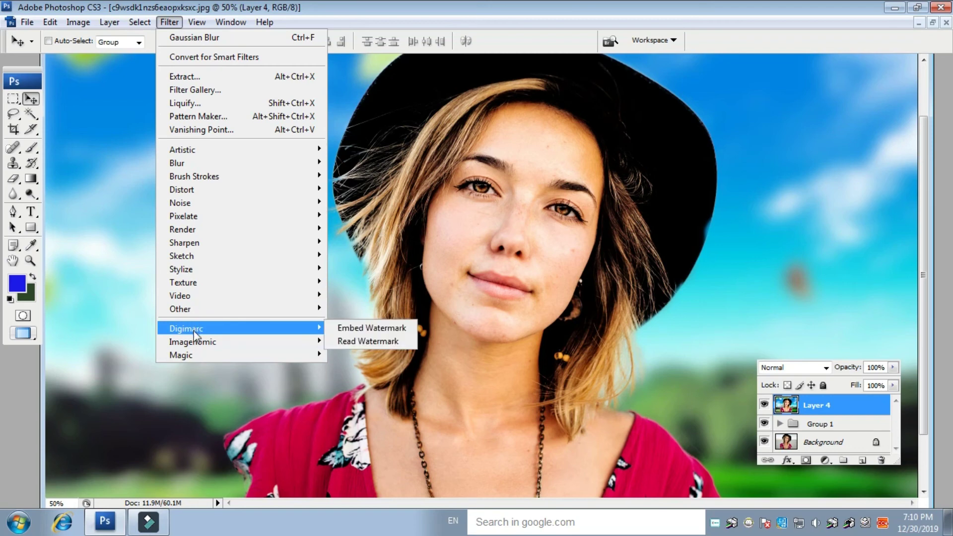
pyautogui.moveTo(204, 341)
pyautogui.click(358, 342)
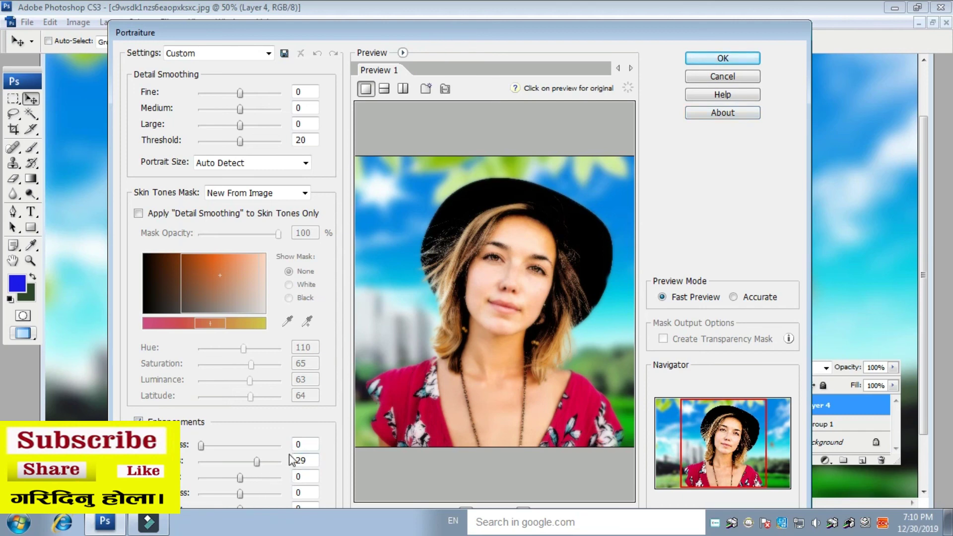
pyautogui.click(722, 59)
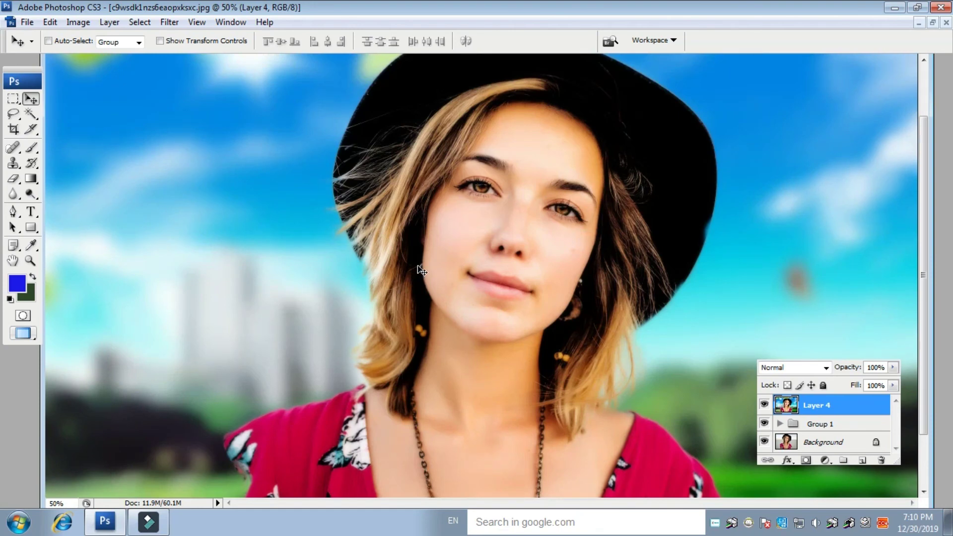
pyautogui.hotkey('ctrl', '-')
pyautogui.hotkey('ctrl', '-')
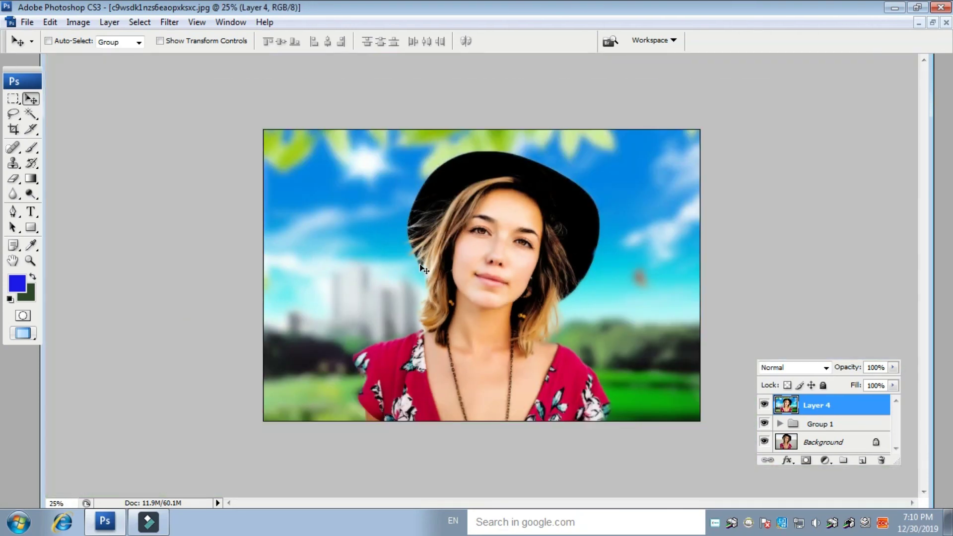
pyautogui.hotkey('ctrl', '+')
pyautogui.hotkey('ctrl', '+')
pyautogui.hotkey('ctrl', '+')
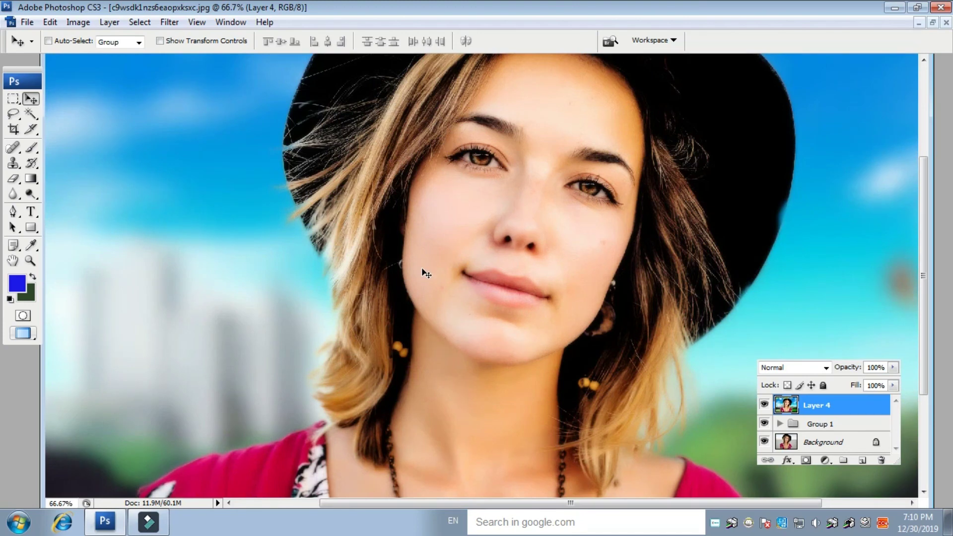
# Examine the retouched skin, hair edges and blurred background up close and across the whole image
pyautogui.hotkey('ctrl', '-')
pyautogui.hotkey('ctrl', '+')
pyautogui.hotkey('ctrl', '-')
pyautogui.hotkey('ctrl', '-')
pyautogui.hotkey('ctrl', '+')
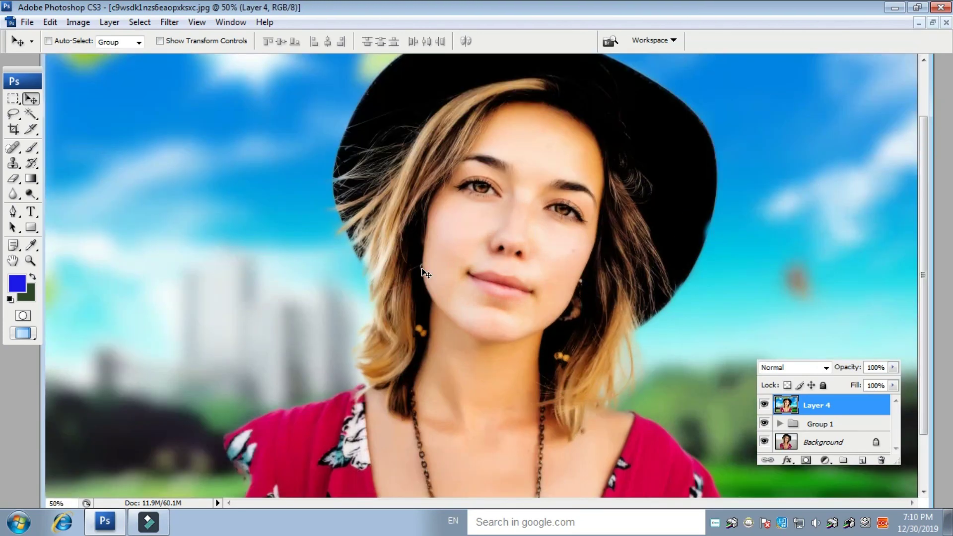
pyautogui.hotkey('ctrl', '+')
pyautogui.hotkey('ctrl', '-')
pyautogui.hotkey('ctrl', '-')
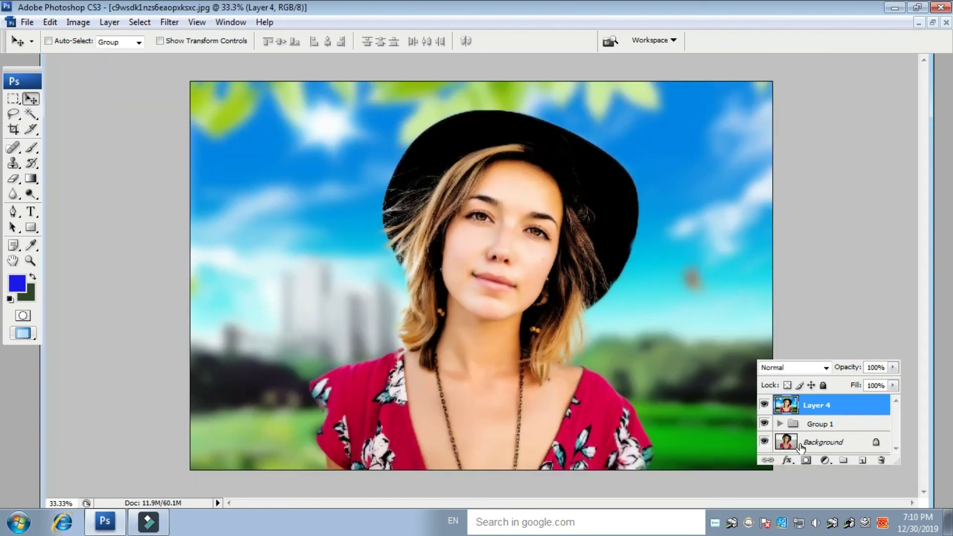
# Group Layer 4 with Group 1, and compare the edit with the original photo by hiding and showing the new group twice
pyautogui.keyDown('shift'); pyautogui.click(841, 430); pyautogui.keyUp('shift')
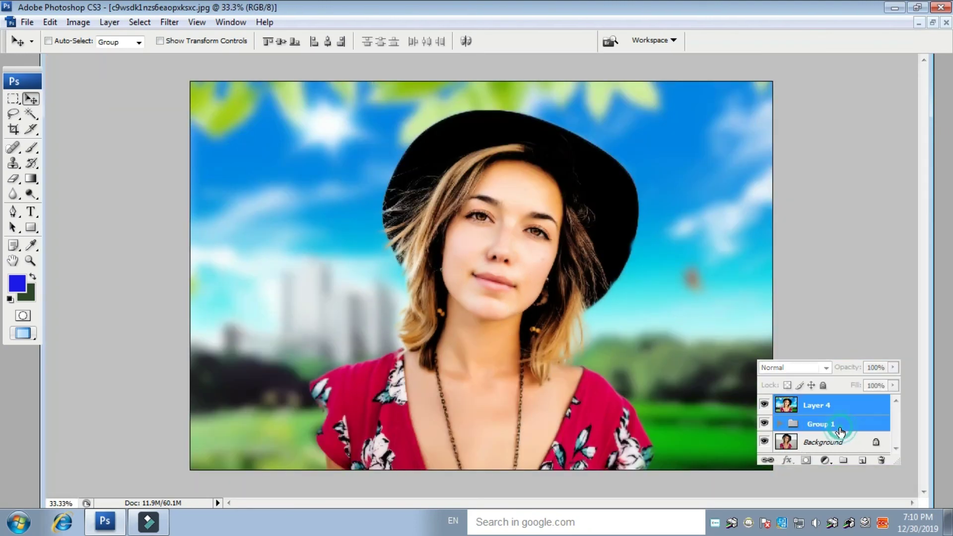
pyautogui.hotkey('ctrl', 'g')
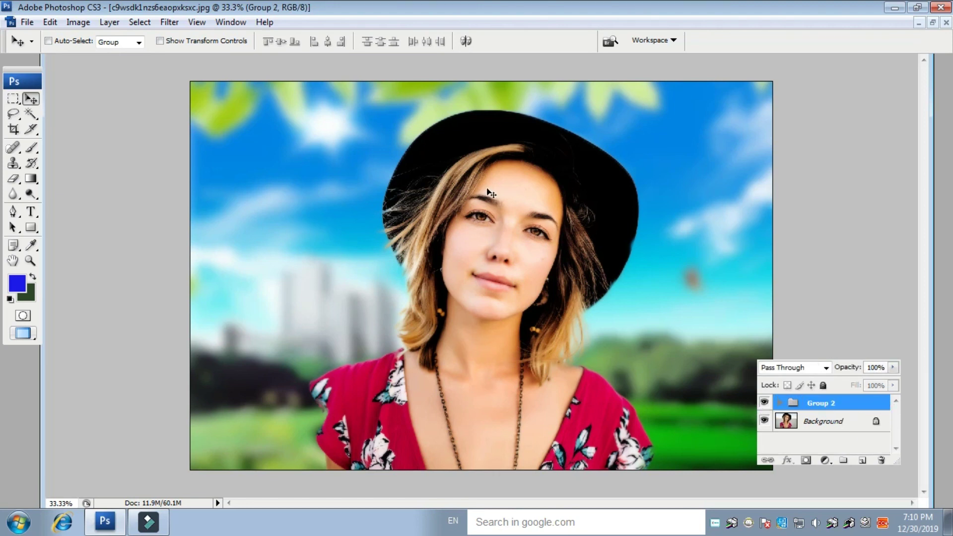
pyautogui.click(765, 403)
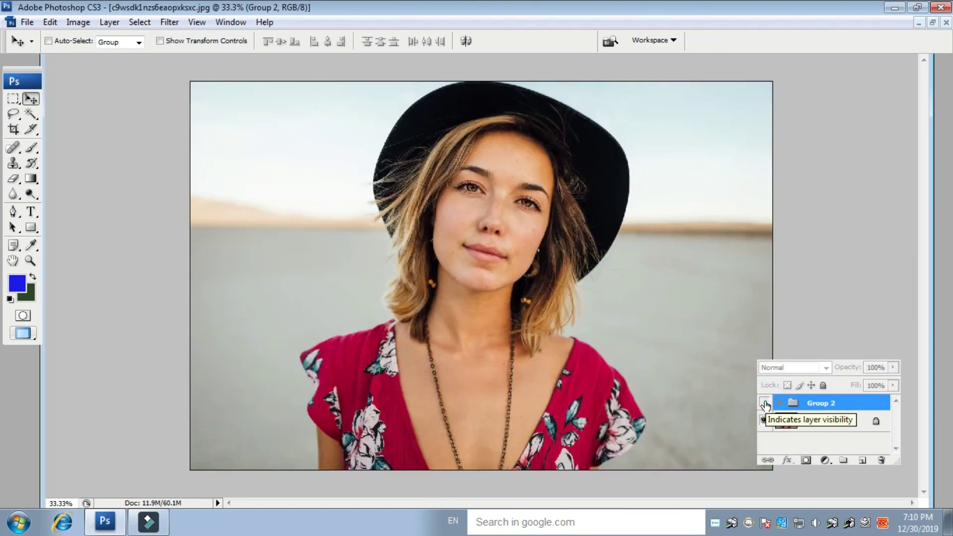
pyautogui.click(765, 403)
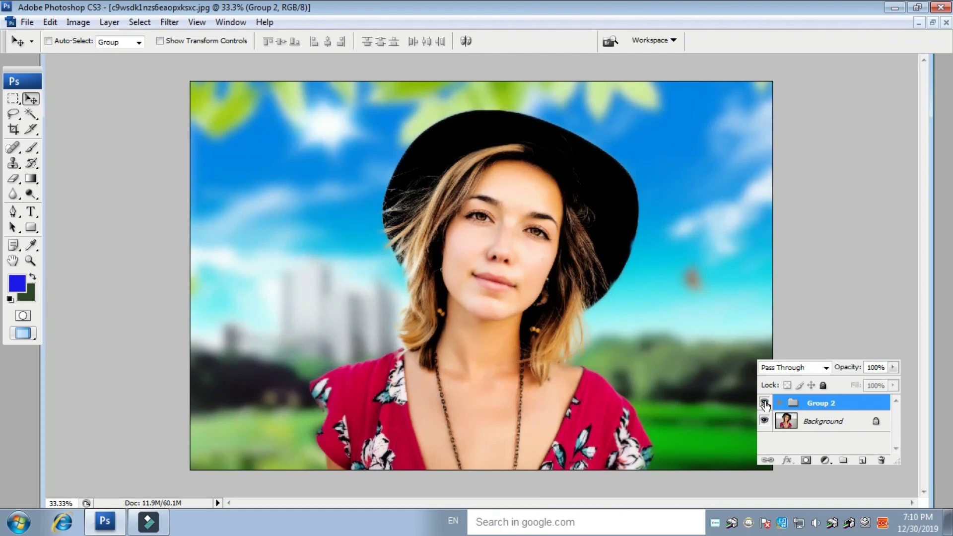
pyautogui.click(764, 404)
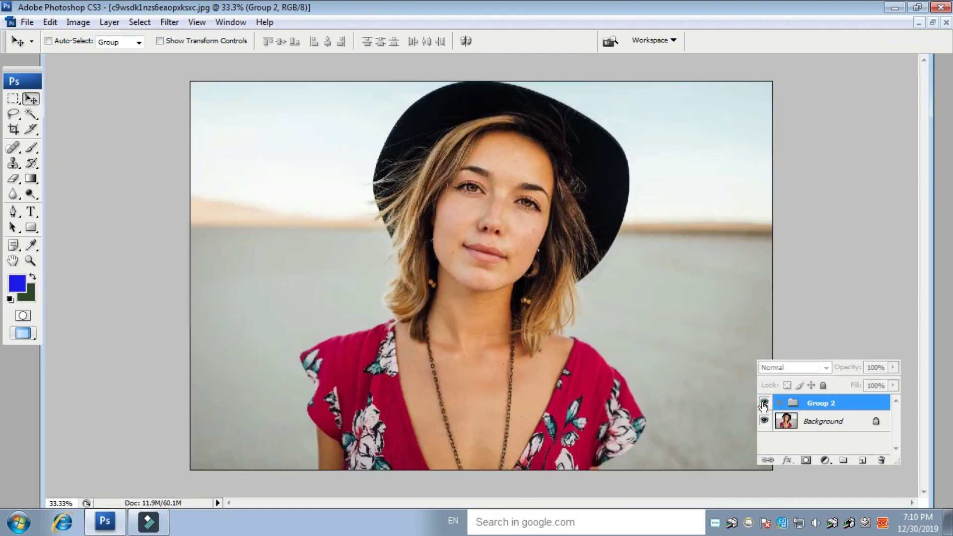
pyautogui.click(764, 404)
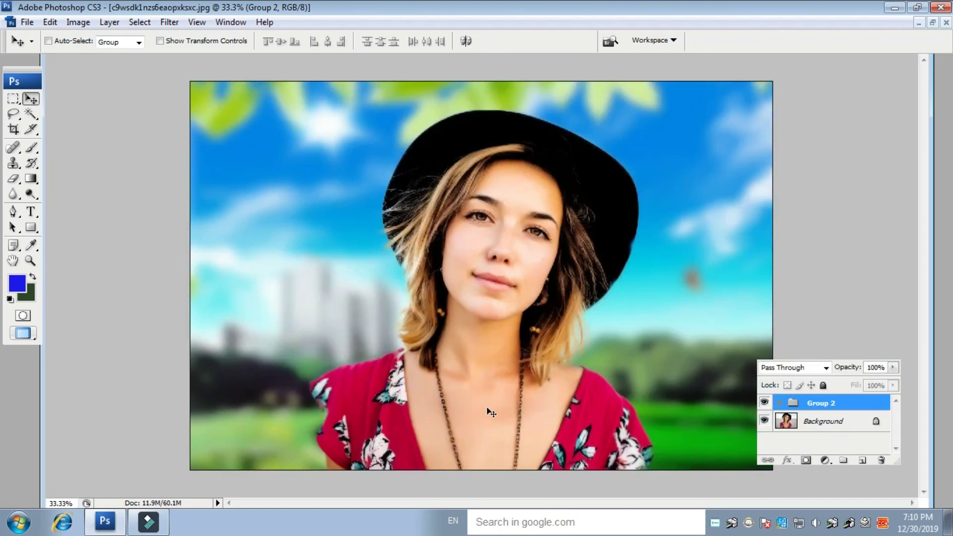